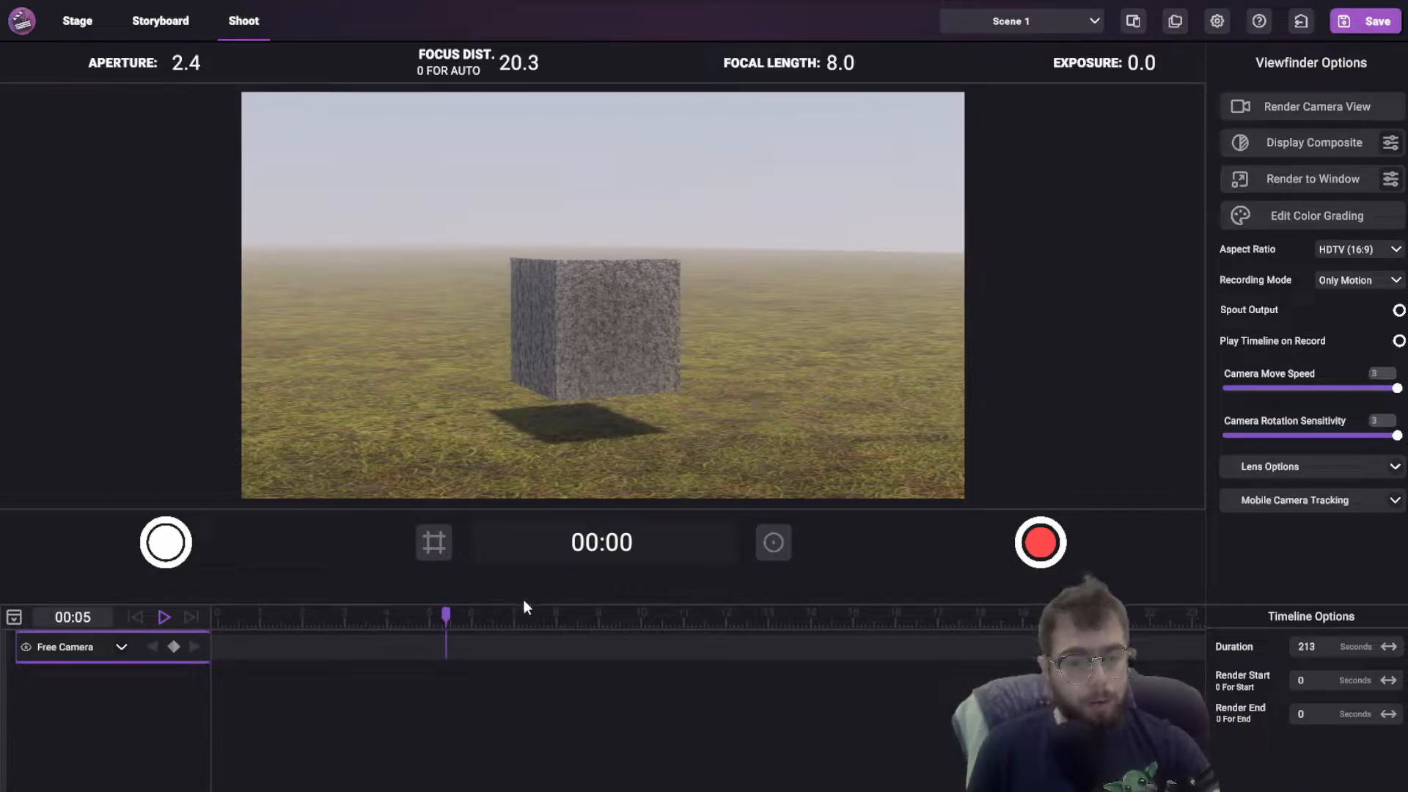
Step: Reframe the camera on the cube and record a motion take with the camera held still
left_click_drag(434, 614, 287, 620)
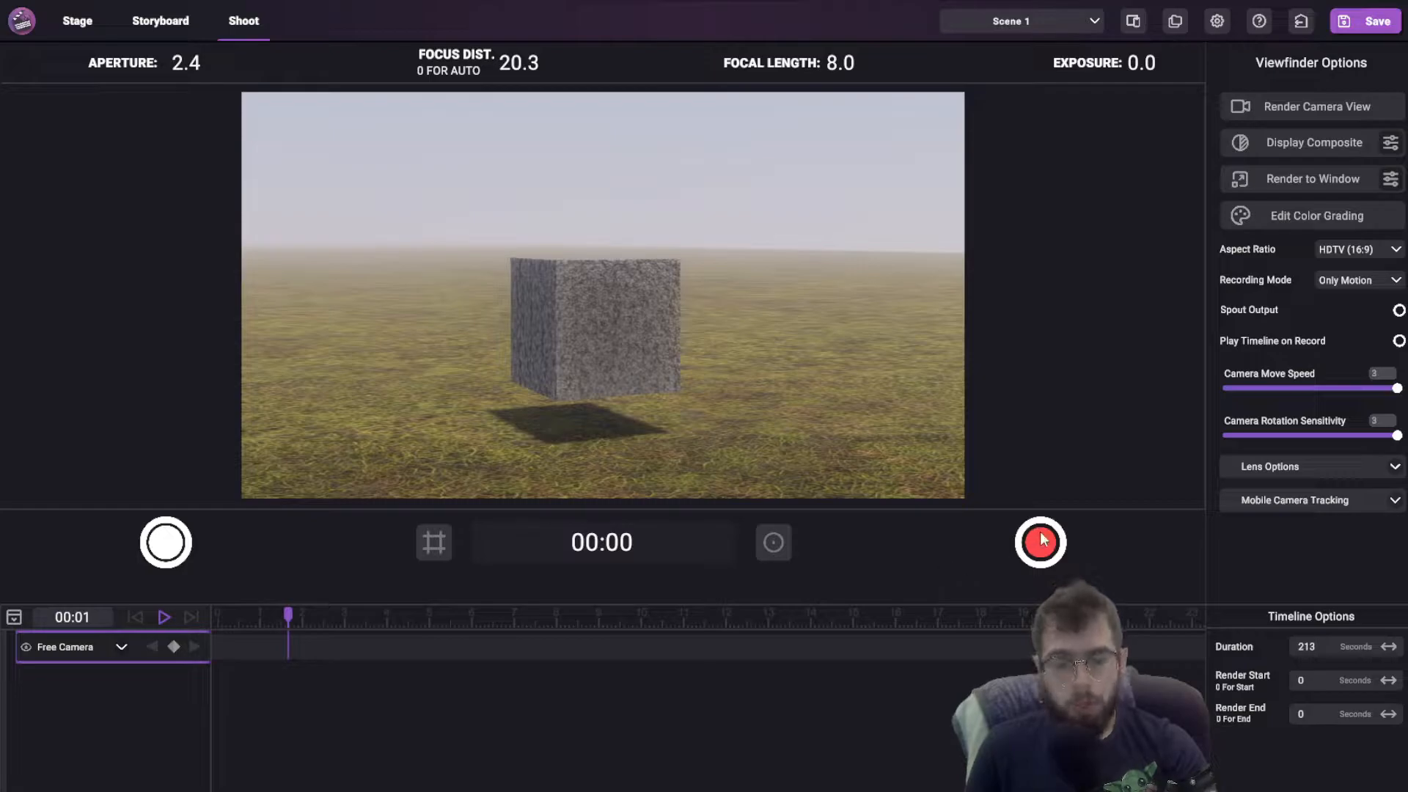
right_click_drag(668, 317, 710, 415)
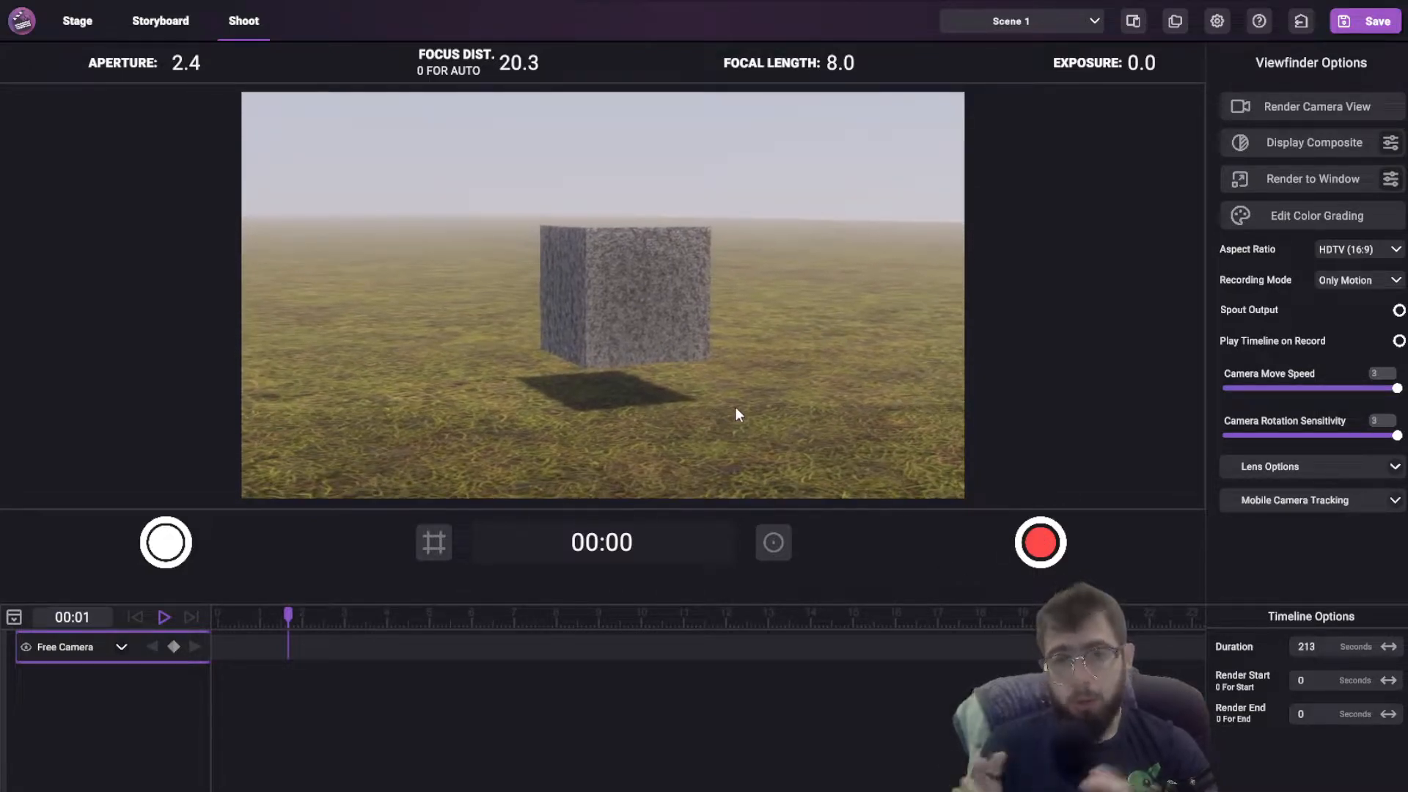
left_click(1043, 548)
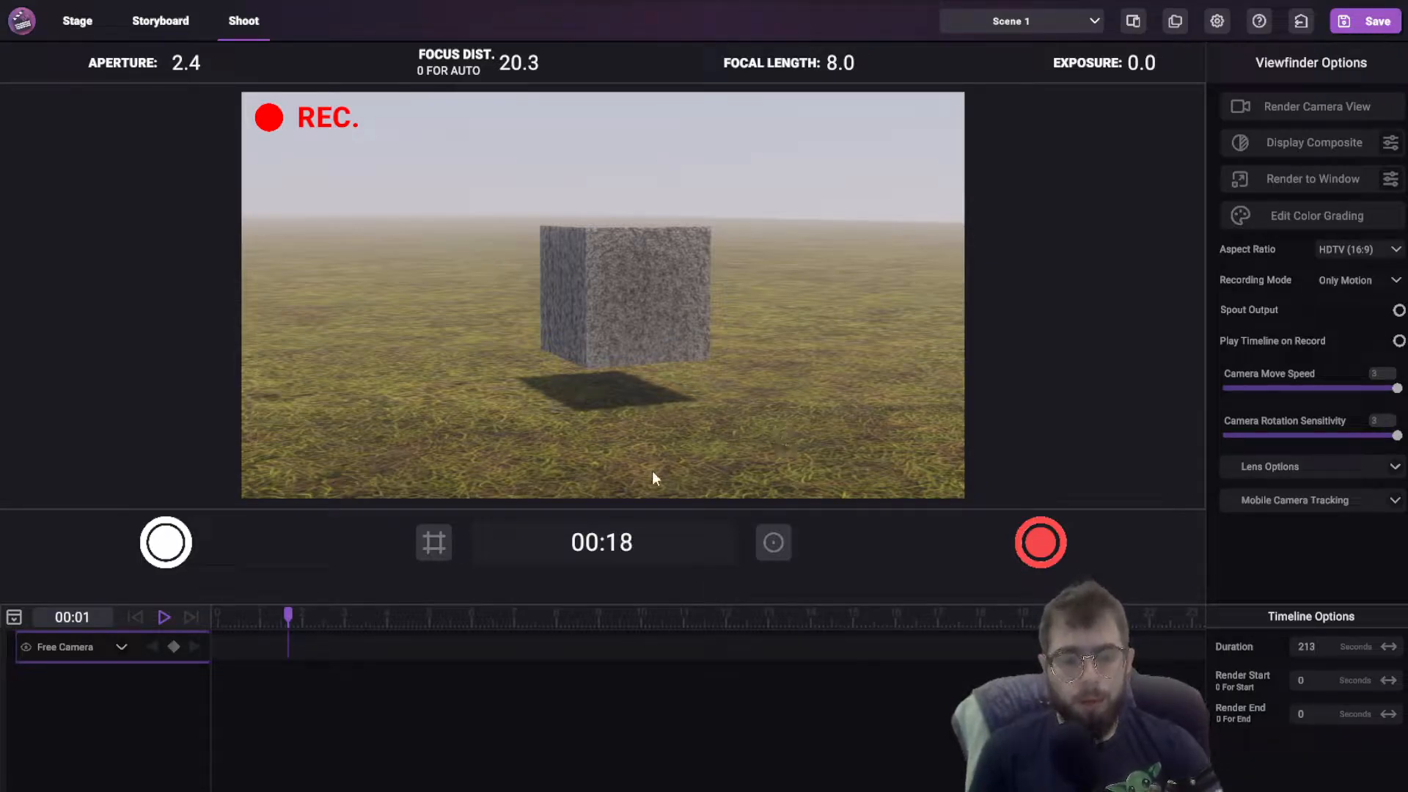
left_click(1040, 543)
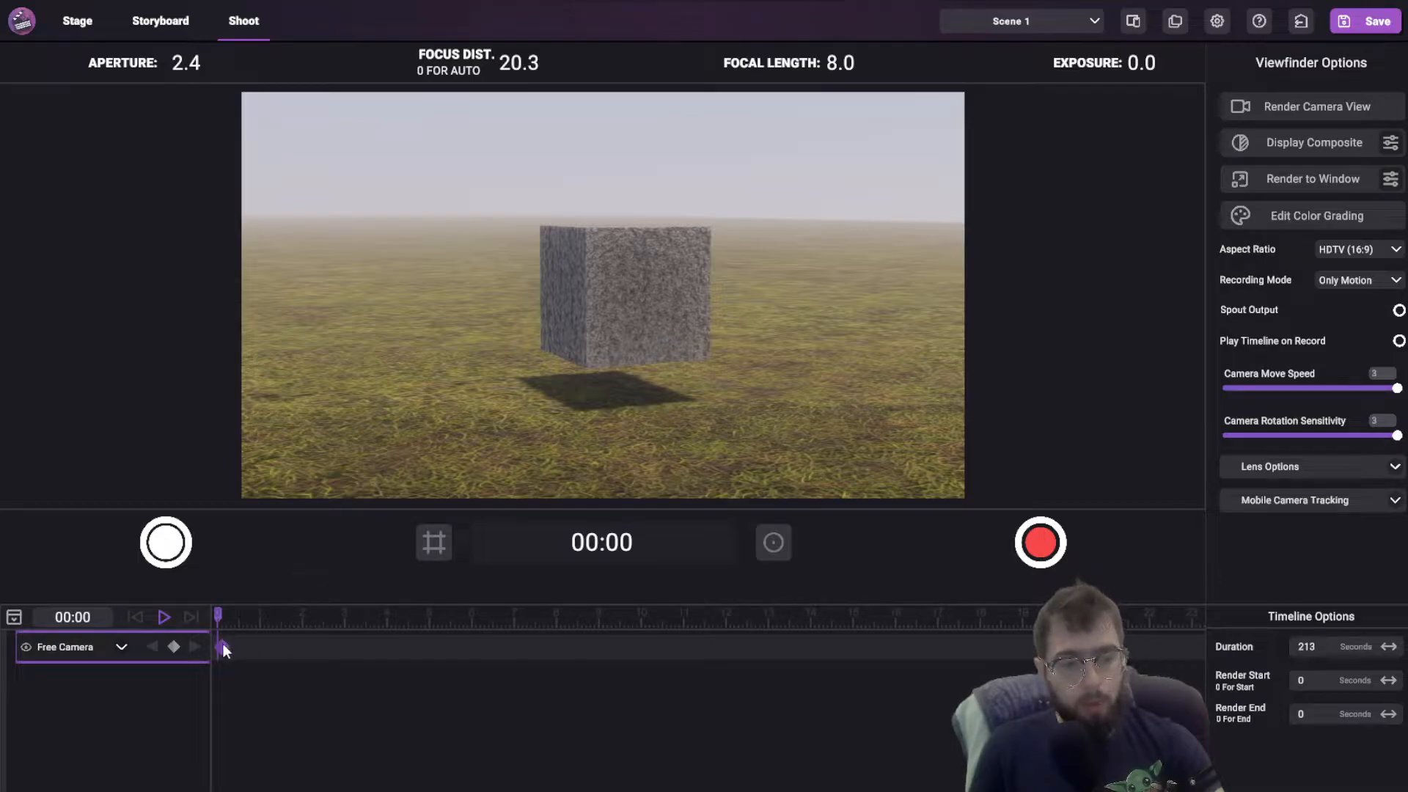
Step: Check the recorded Free Camera keyframe by moving the camera away and scrubbing the timeline, and delete that keyframe
left_click_drag(224, 629, 283, 633)
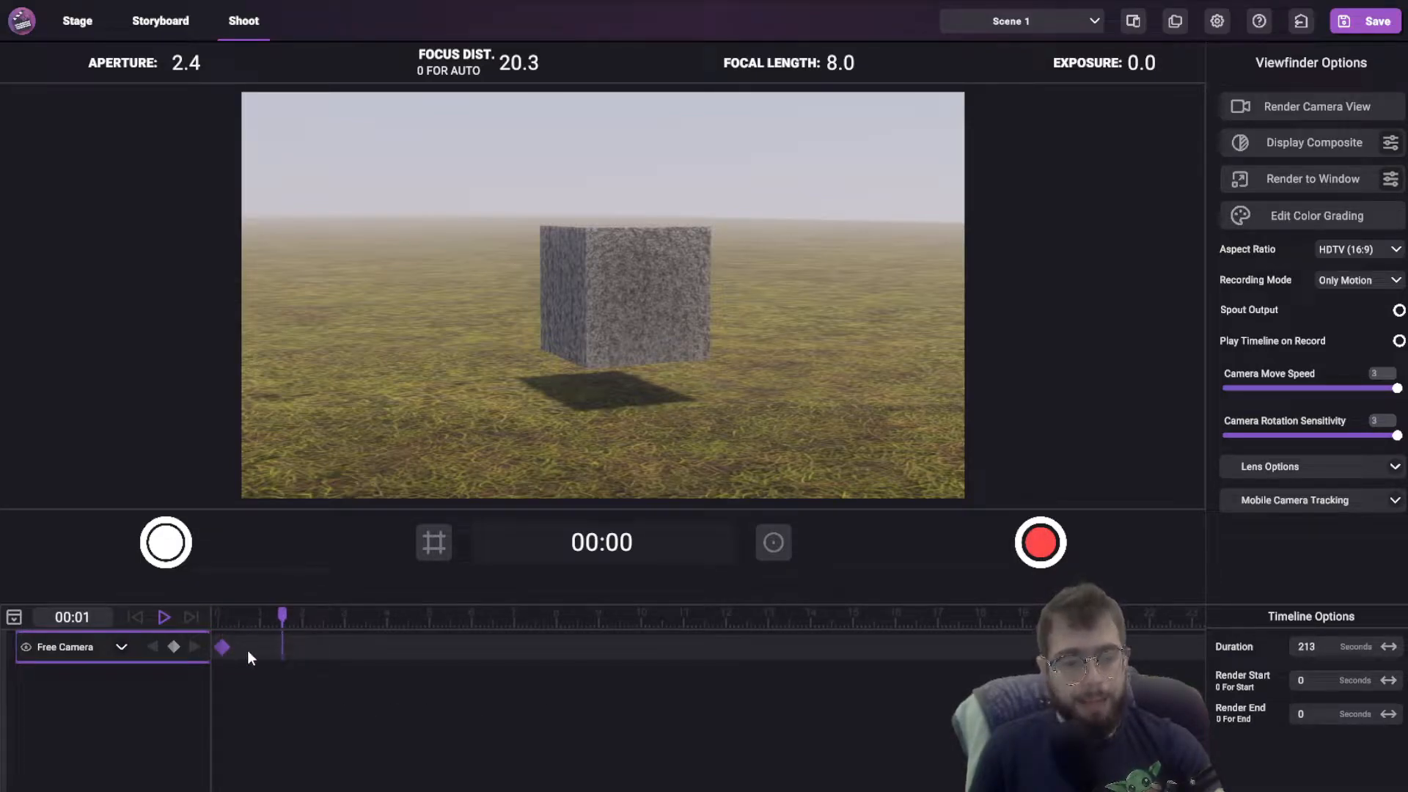
right_click_drag(553, 358, 415, 543)
key("a")
key("w")
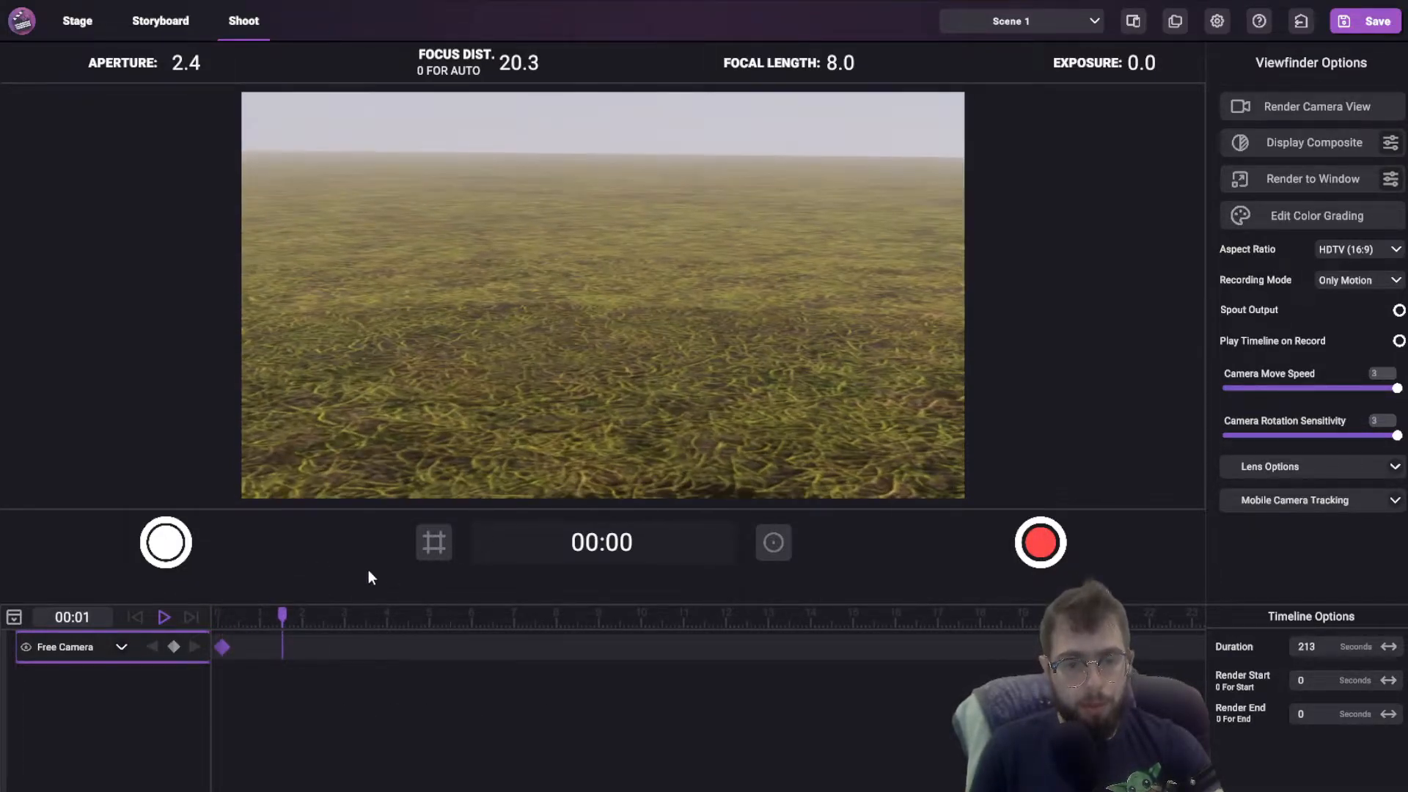
left_click_drag(281, 614, 264, 646)
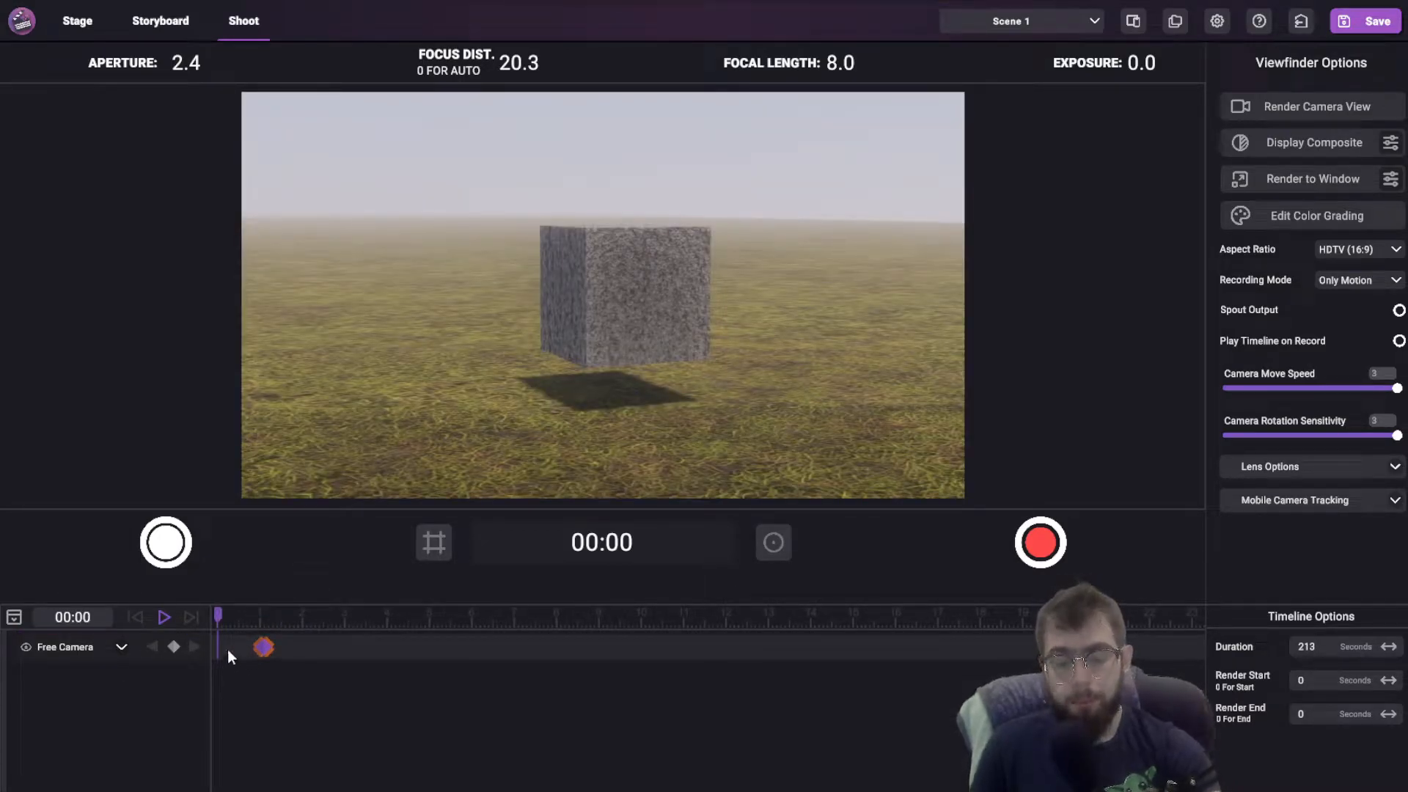
key("Delete")
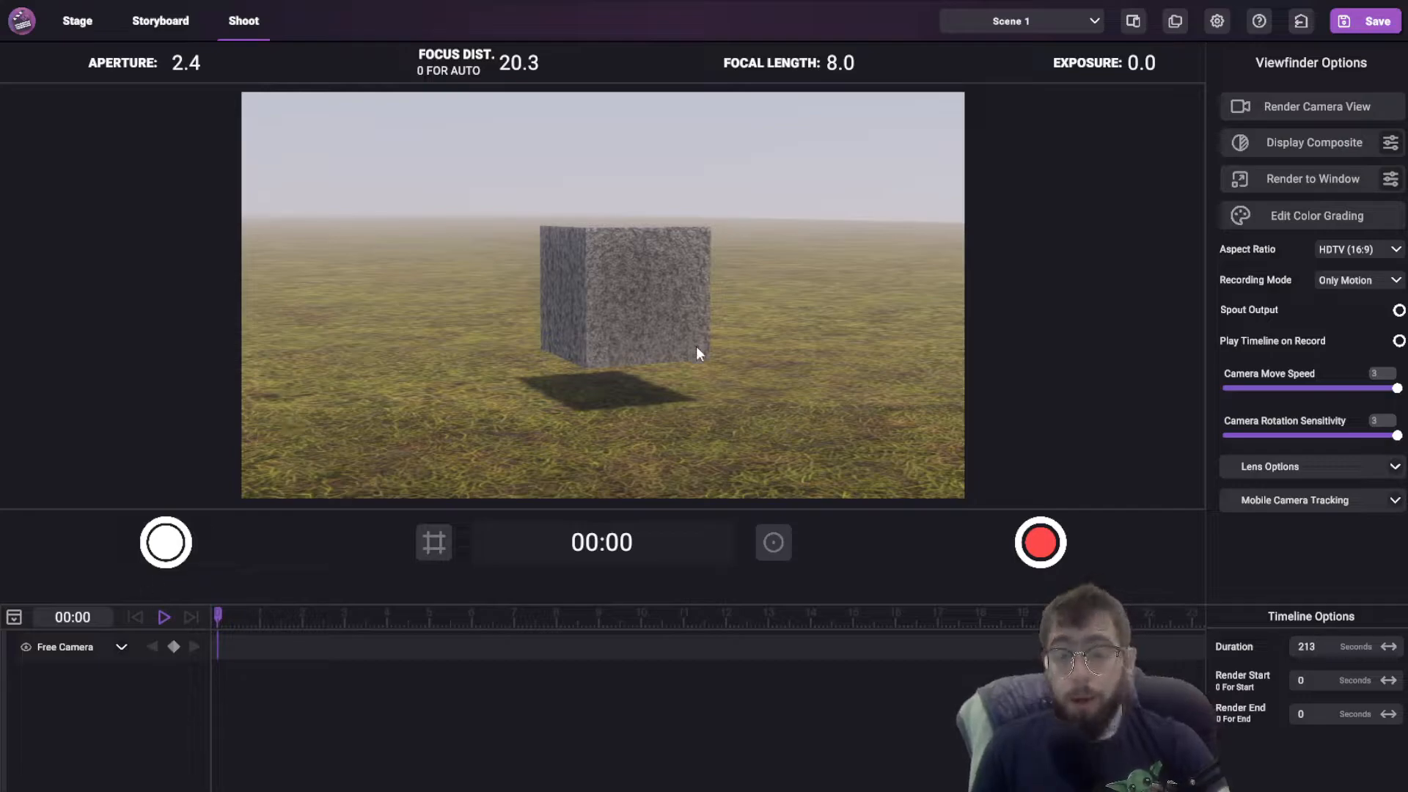
Step: Record a second camera motion take, panning from the cube across the grass with a pause between moves
left_click(1040, 542)
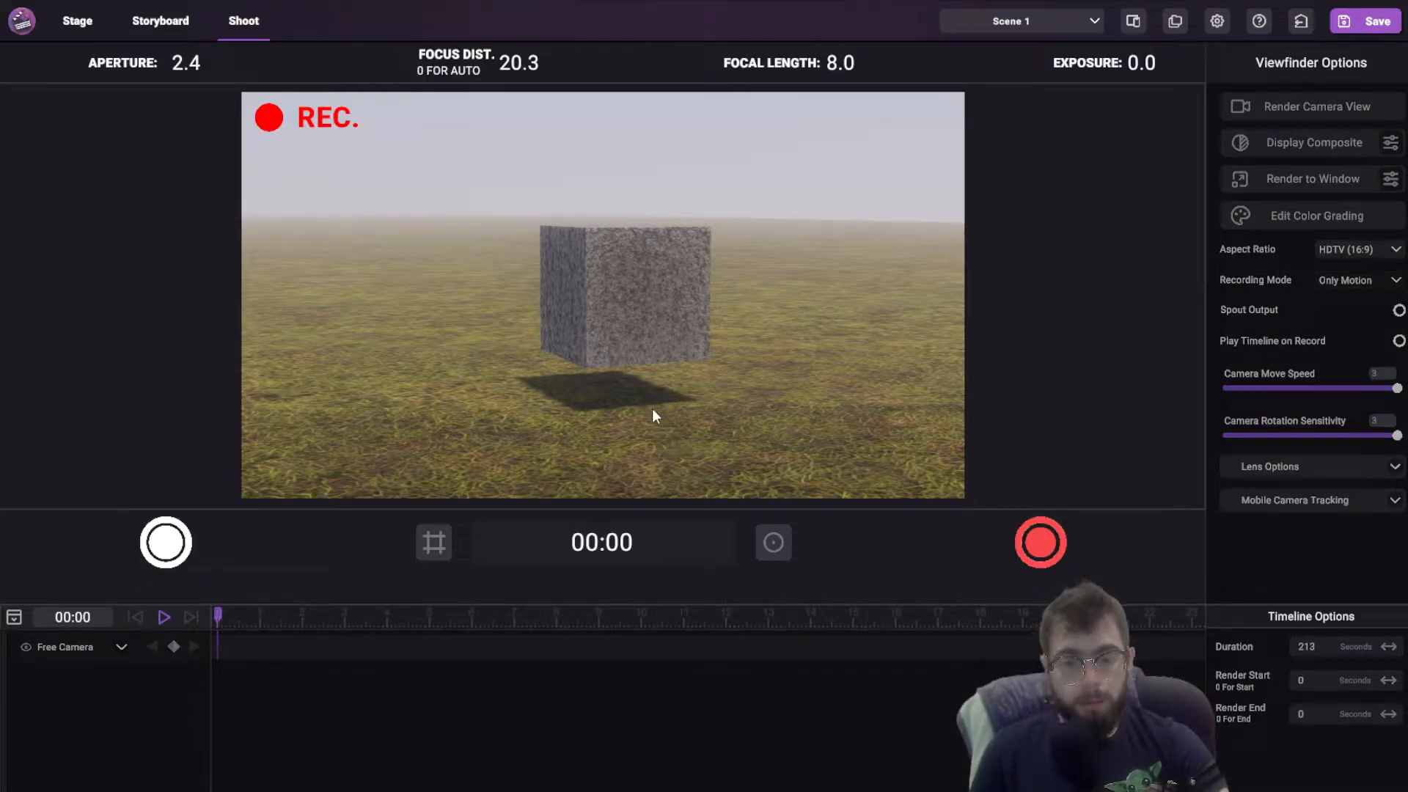
right_click_drag(644, 381, 708, 405)
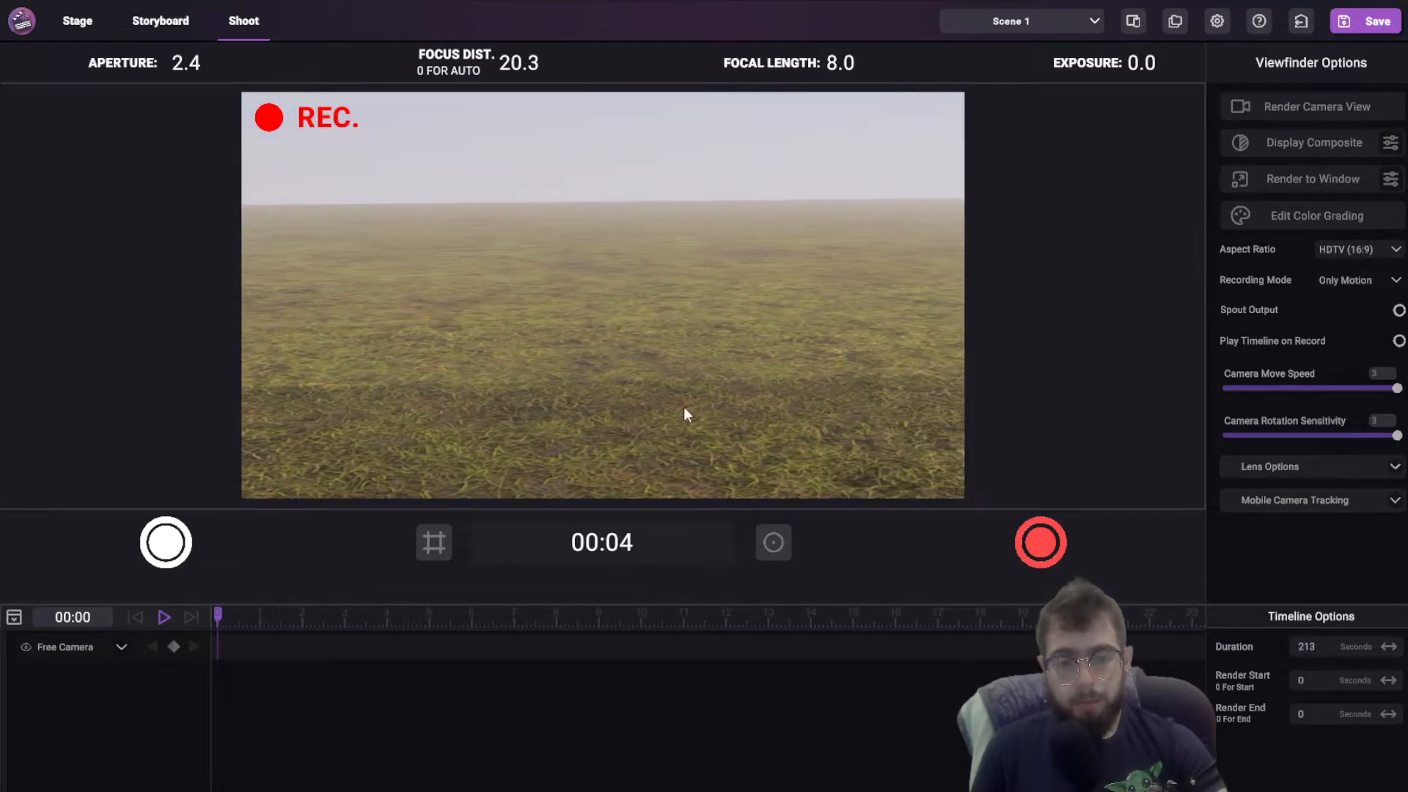
mouse_move(582, 292)
right_mouse_down()
mouse_move(585, 267)
mouse_move(586, 308)
right_mouse_up()
left_click(1042, 545)
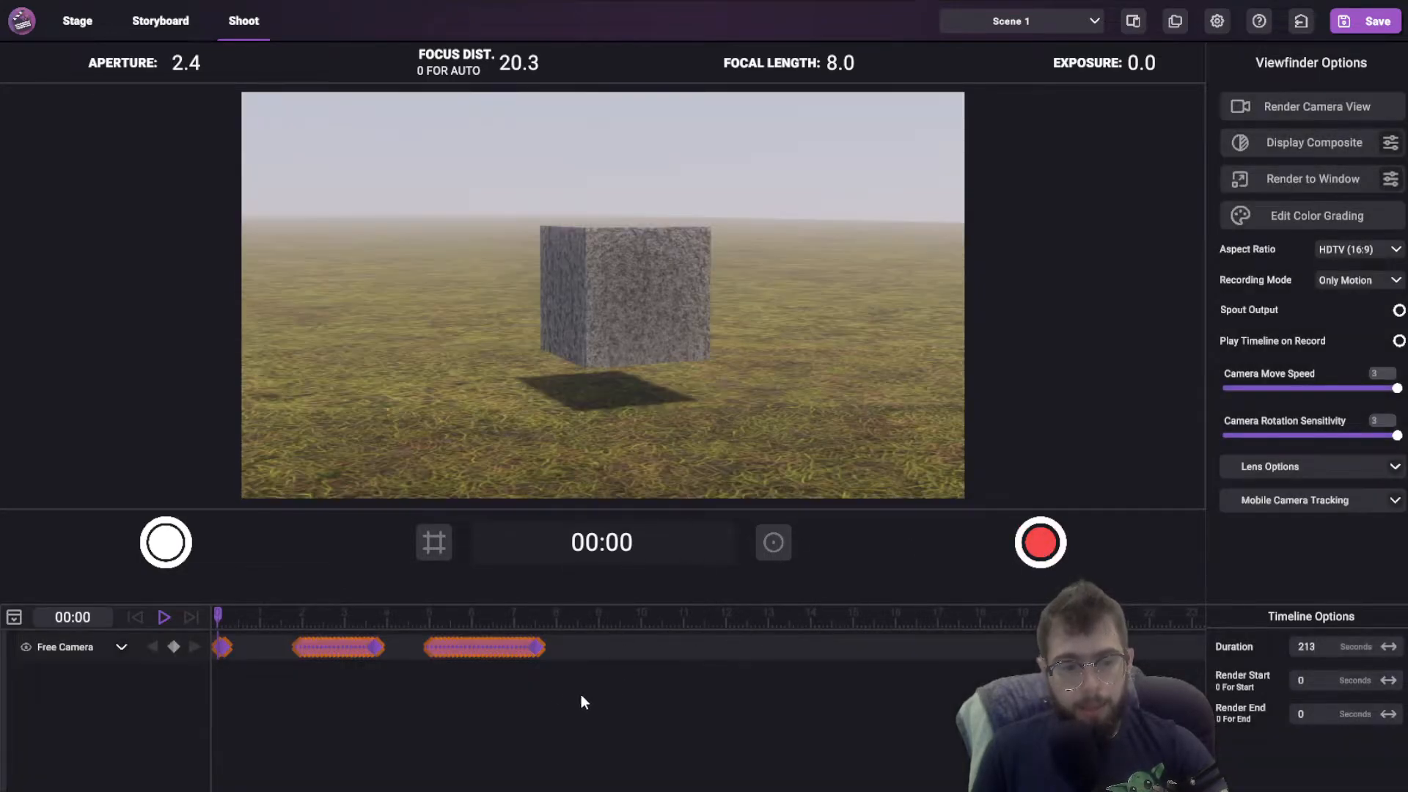
Step: Shift the two recorded groups of Free Camera keyframes earlier on the timeline and scrub through them
left_click_drag(591, 644, 297, 648)
left_click(266, 647)
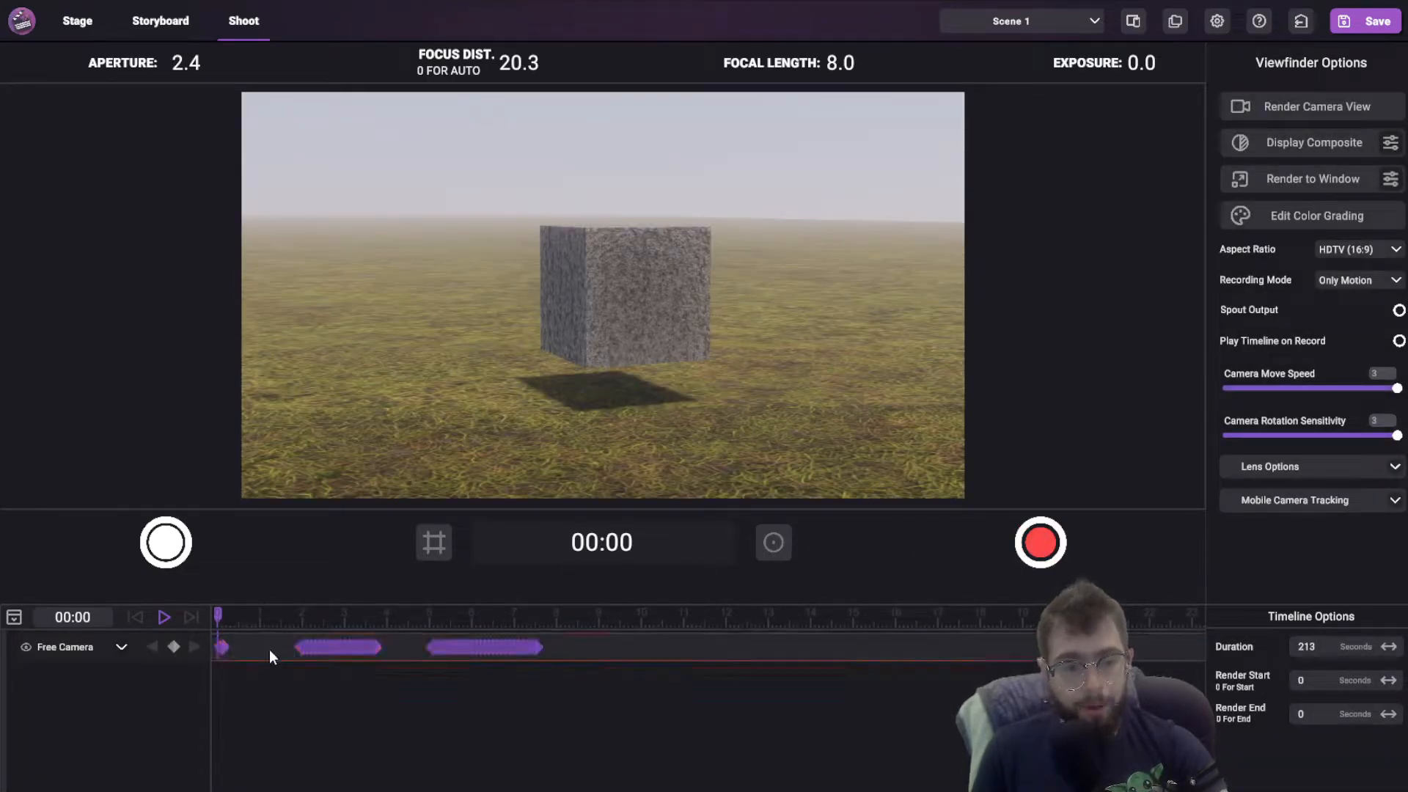
left_click_drag(224, 622, 296, 644)
left_click_drag(389, 648, 392, 611)
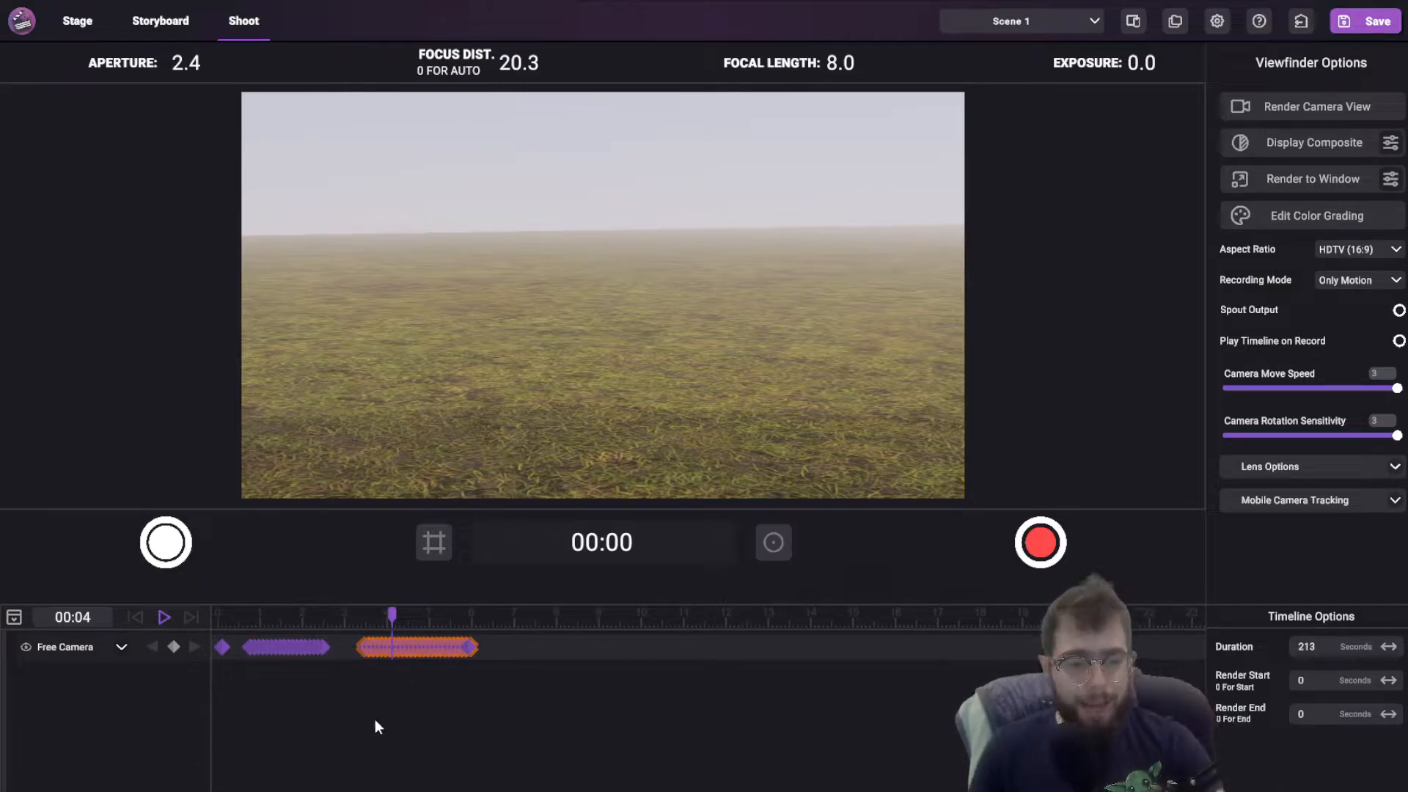
Step: Play back the recorded camera motion from the start of the timeline to the last keyframe
scroll(469, 690, "up", 6)
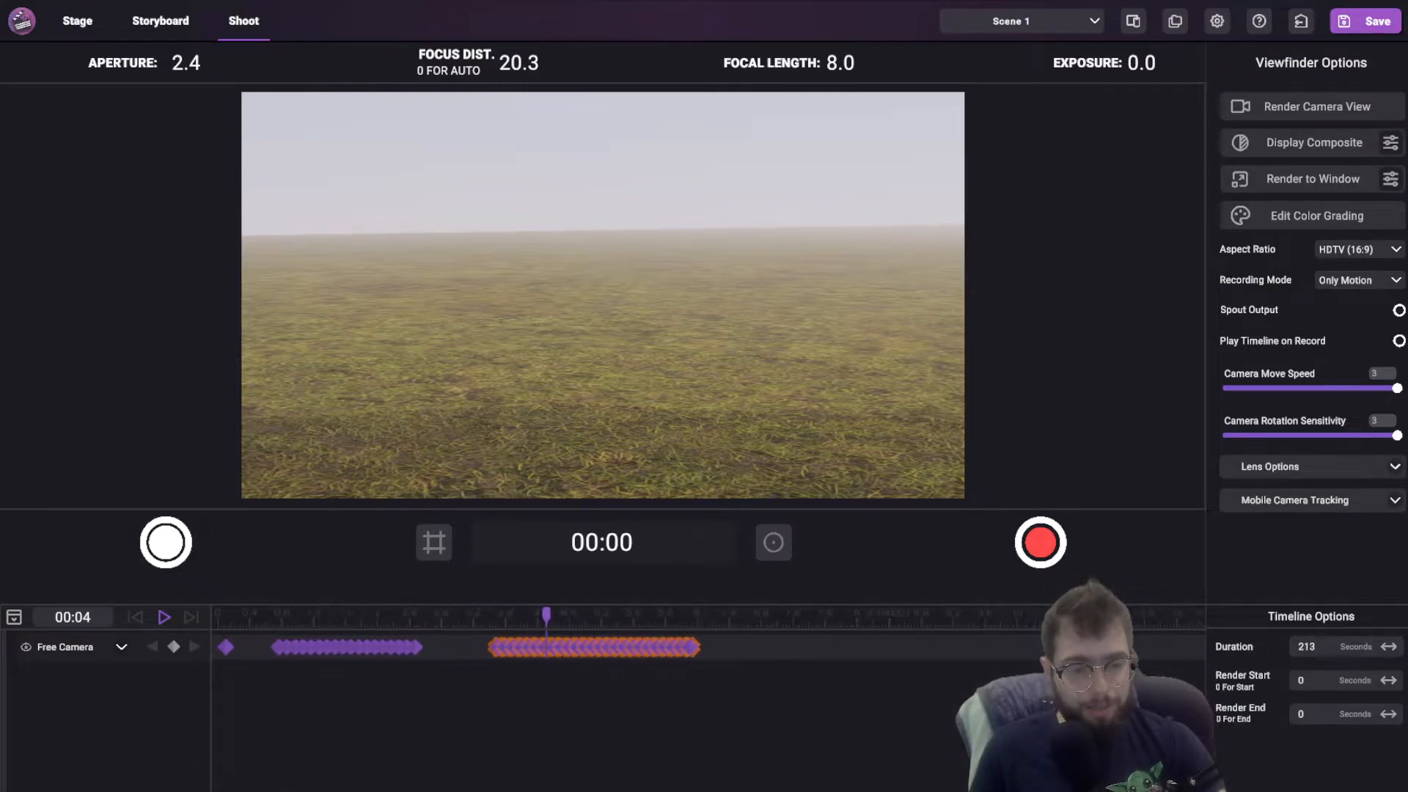
left_click_drag(539, 612, 163, 676)
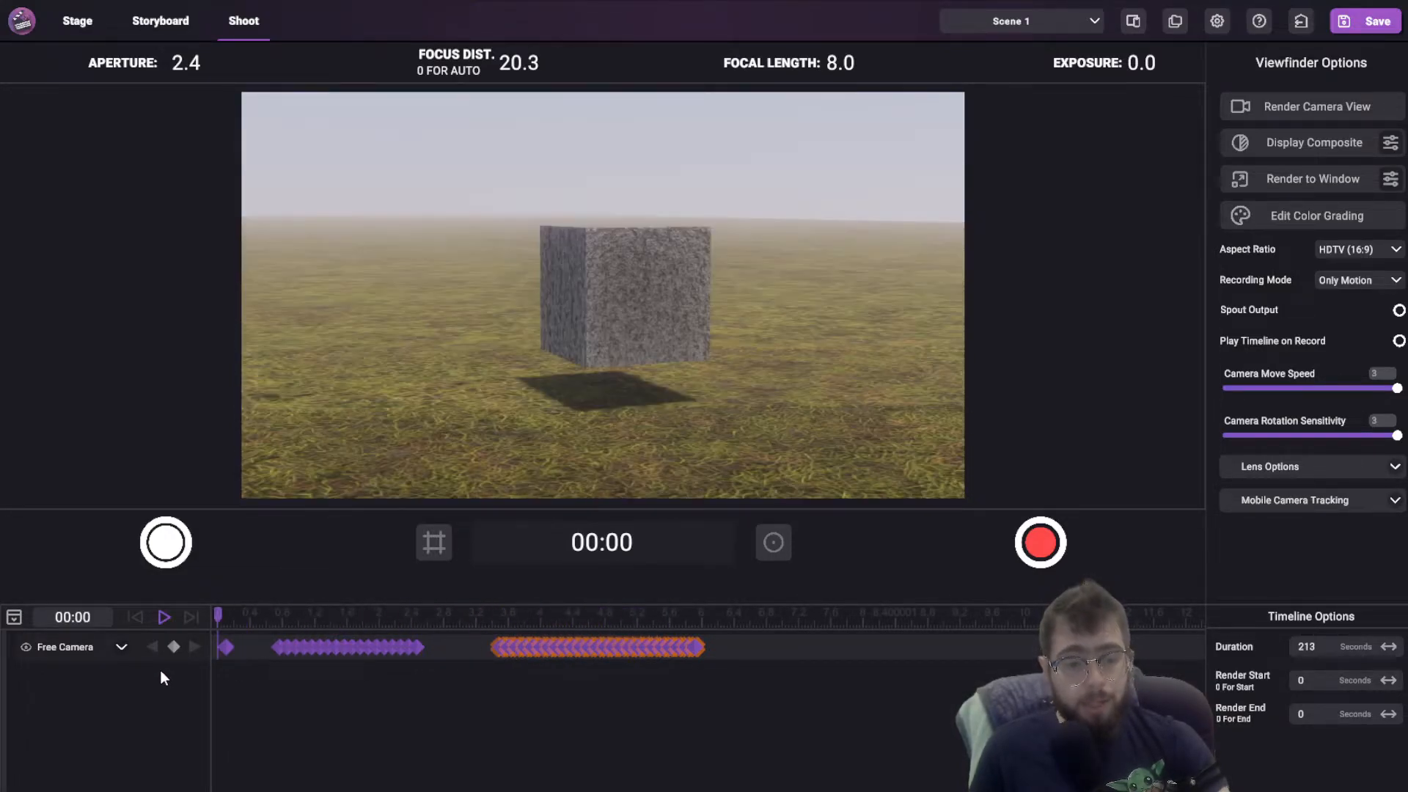
key("space")
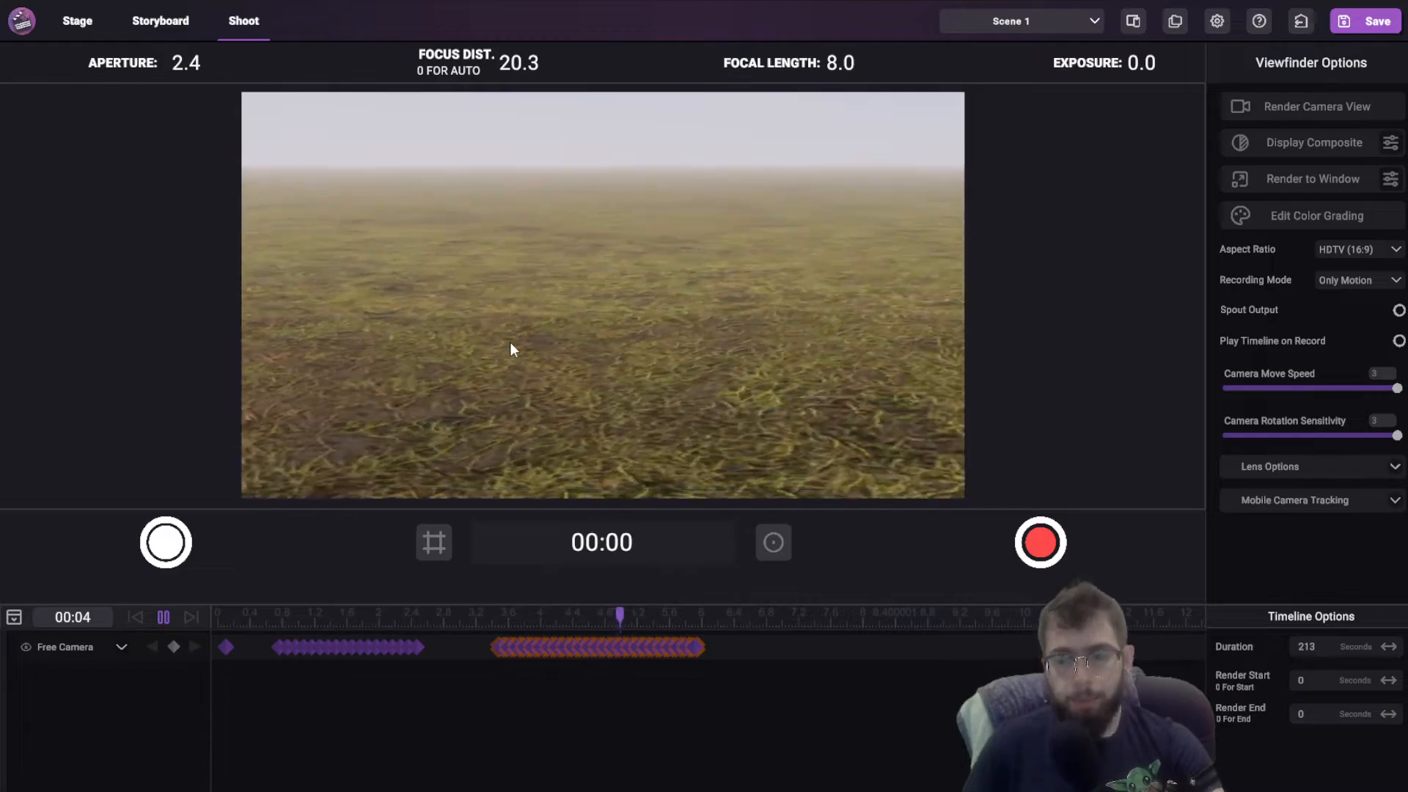
key("space")
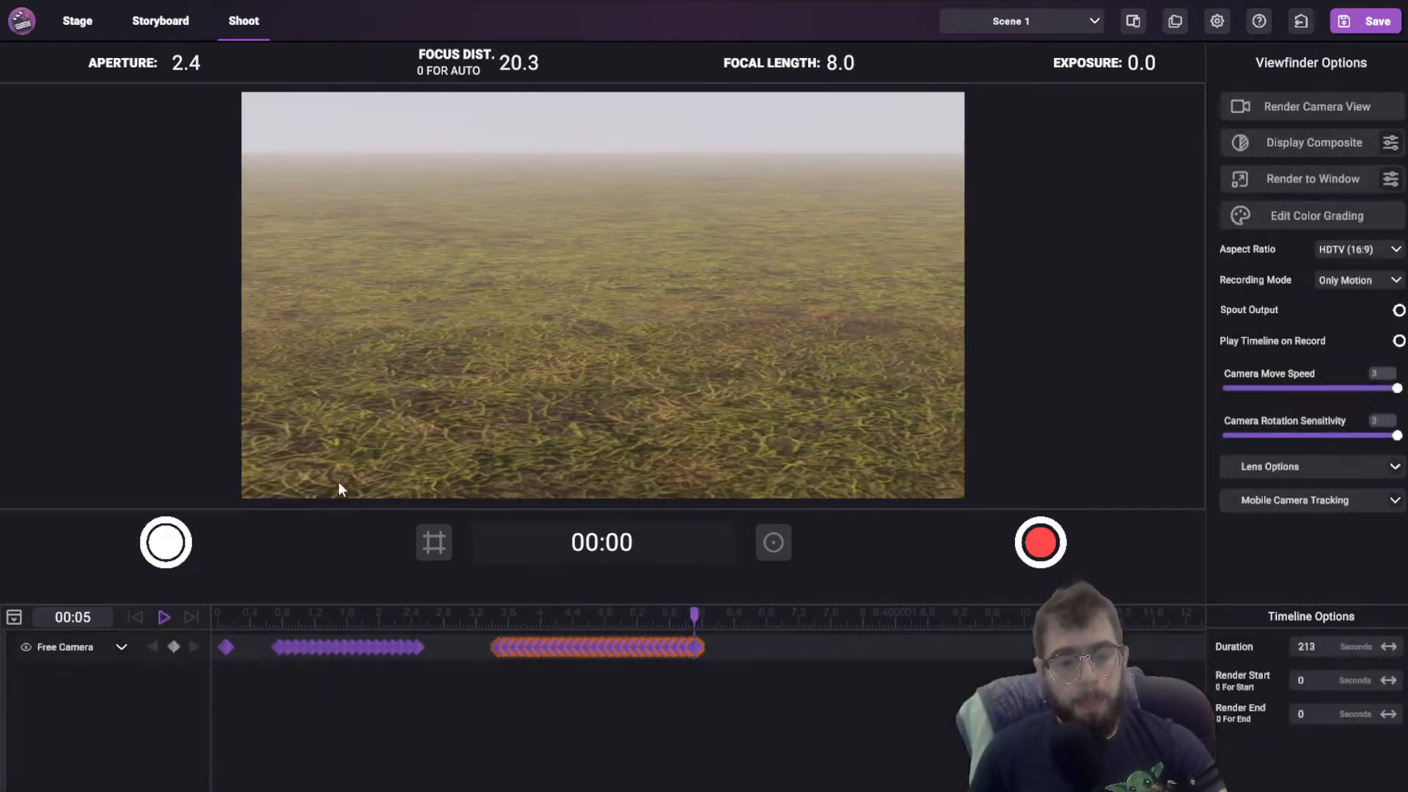
Step: Switch to the Stage workspace and delete the Free Camera track from the timeline
left_click(83, 23)
left_click(86, 644)
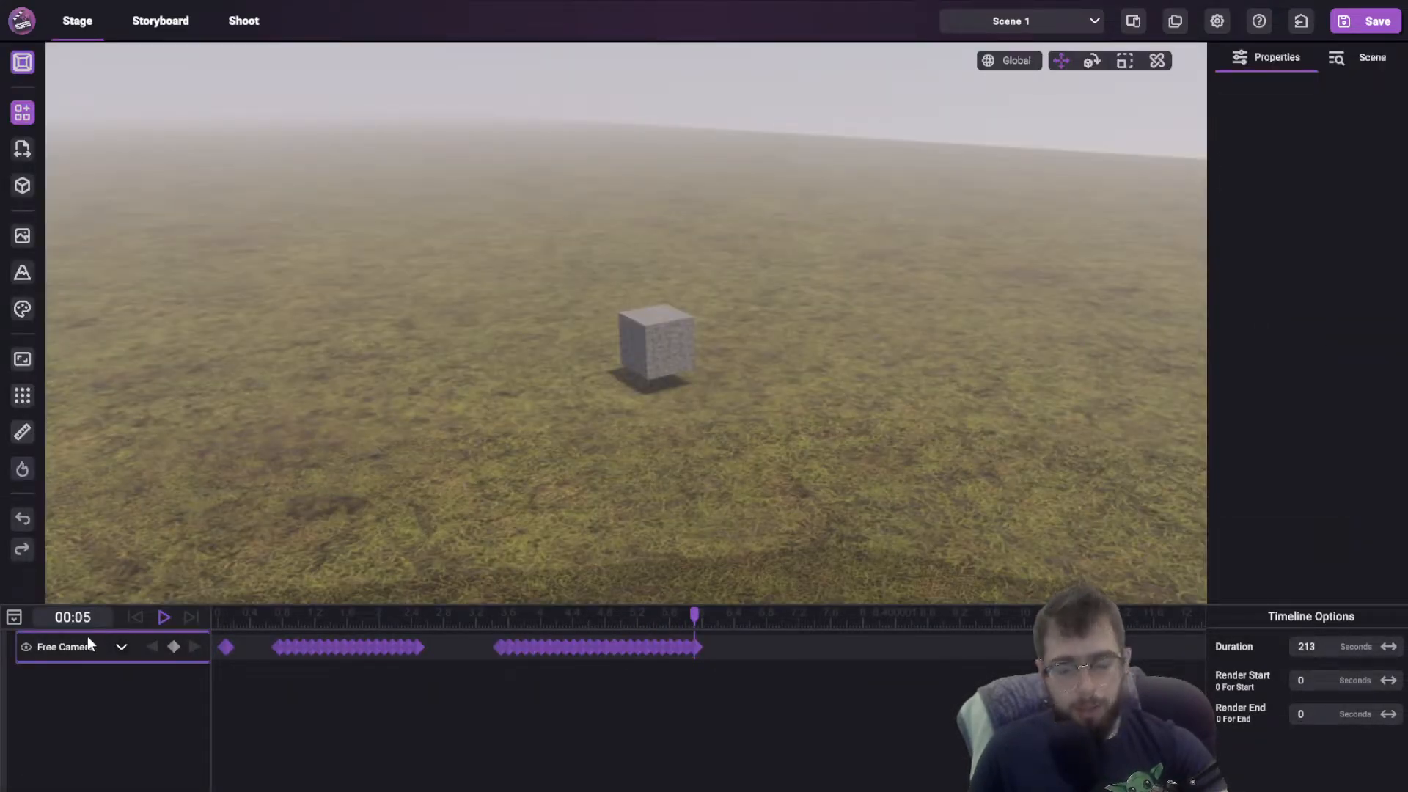
key("Delete")
Step: Add the cube to the timeline and keyframe it moving across the grass to X -187.75, Z -16.99, starting at about 0.4 seconds
left_click(649, 363)
right_click_drag(650, 363, 630, 501)
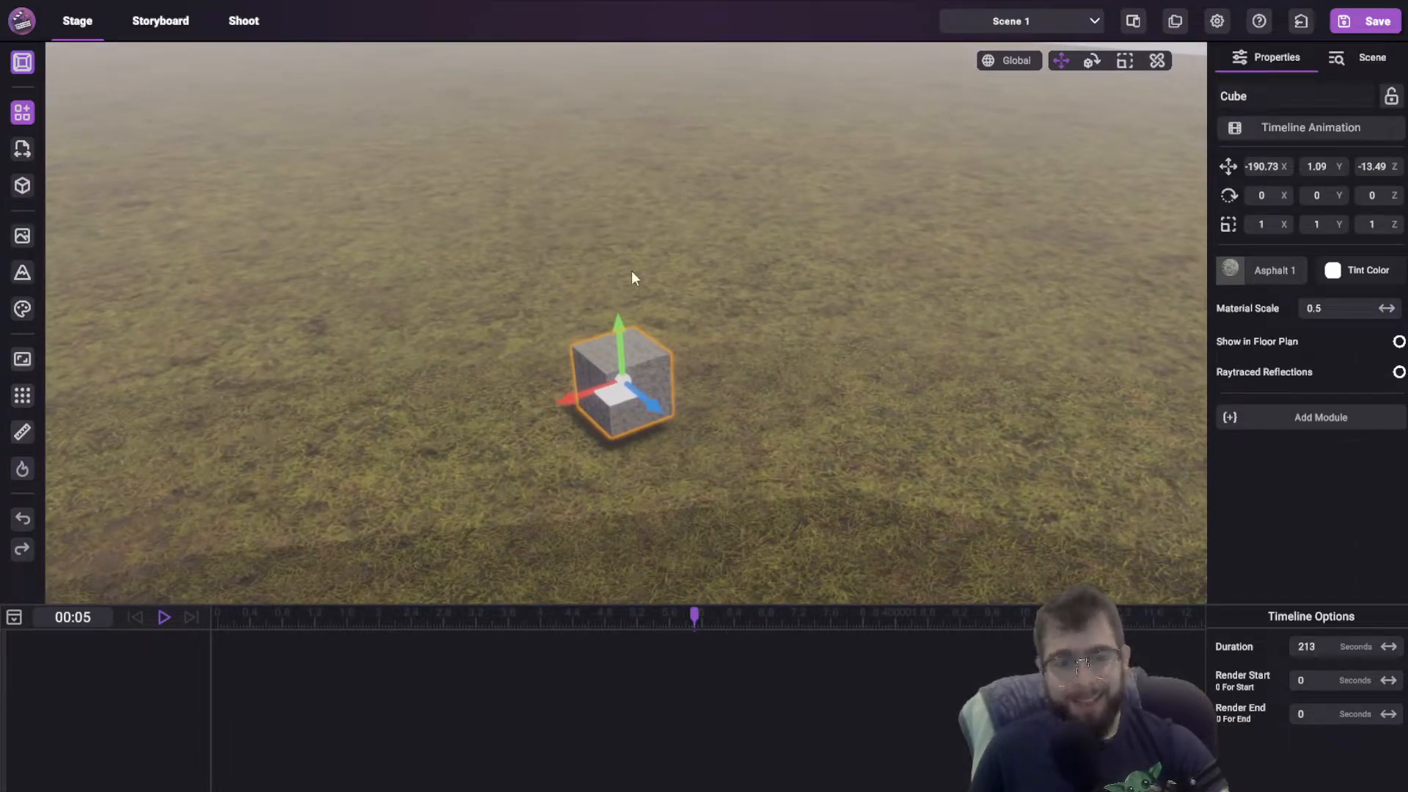
left_click(1248, 132)
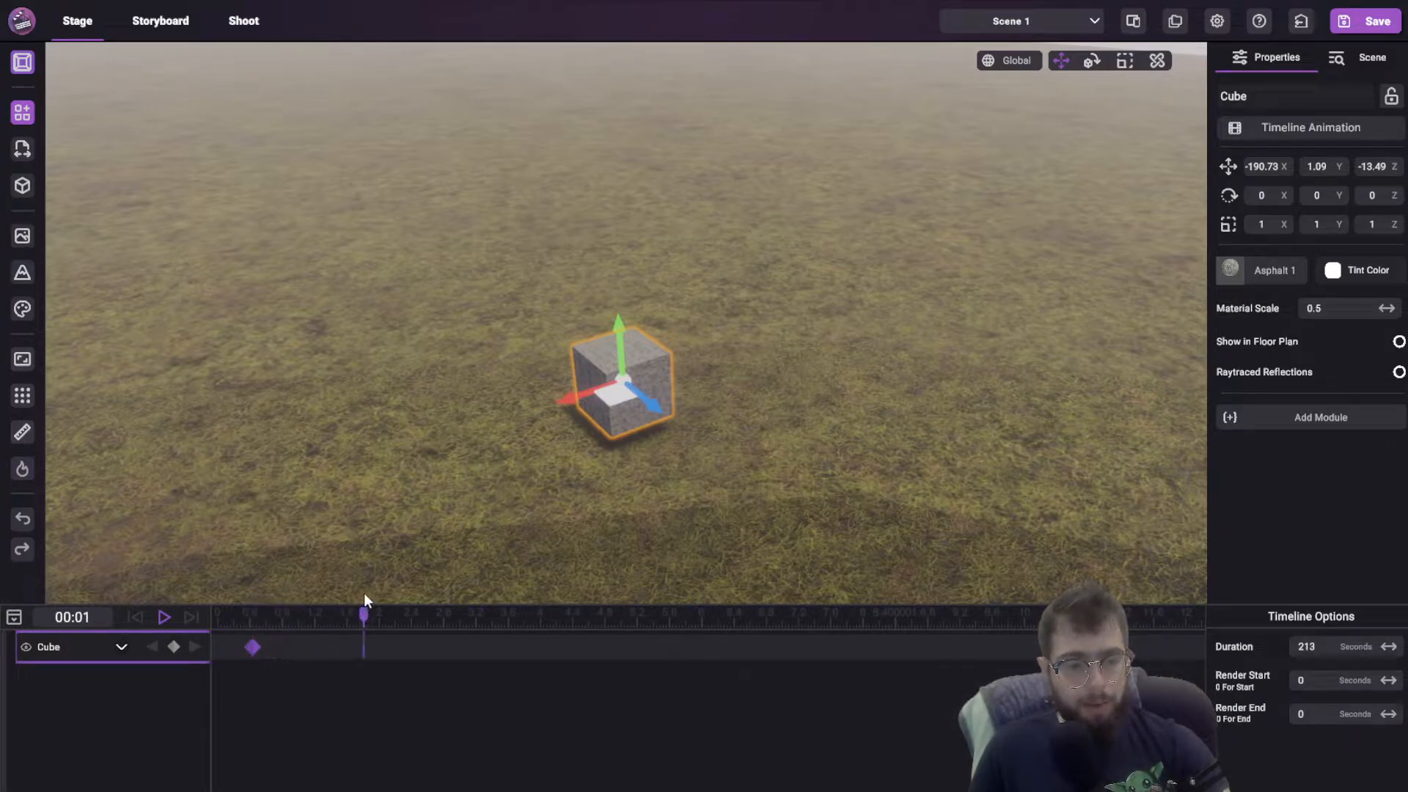
left_click_drag(604, 392, 327, 359)
left_click(176, 646)
Step: Play the cube's animation from the start several times and scrub between its two keyframes
left_click_drag(364, 616, 57, 627)
left_click(165, 617)
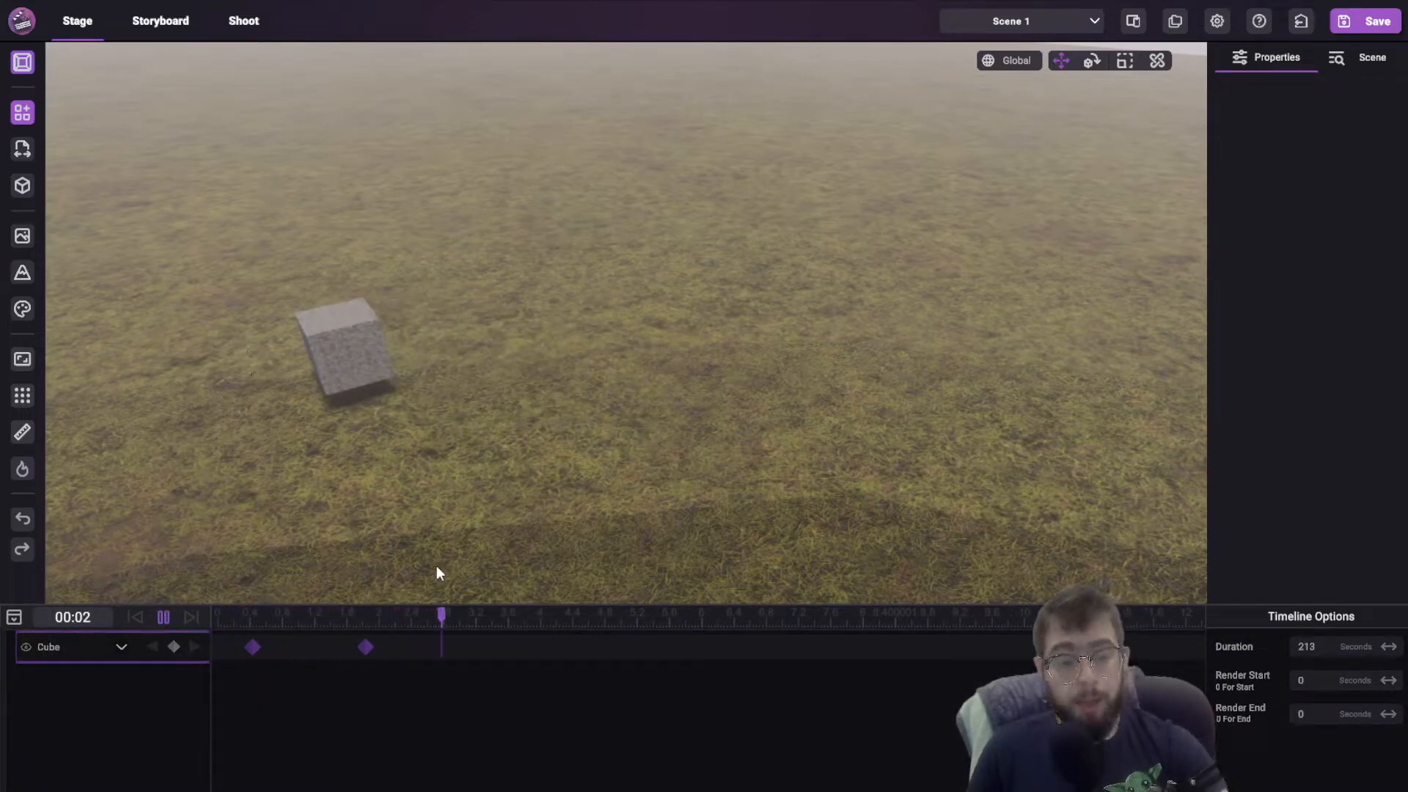
key("space")
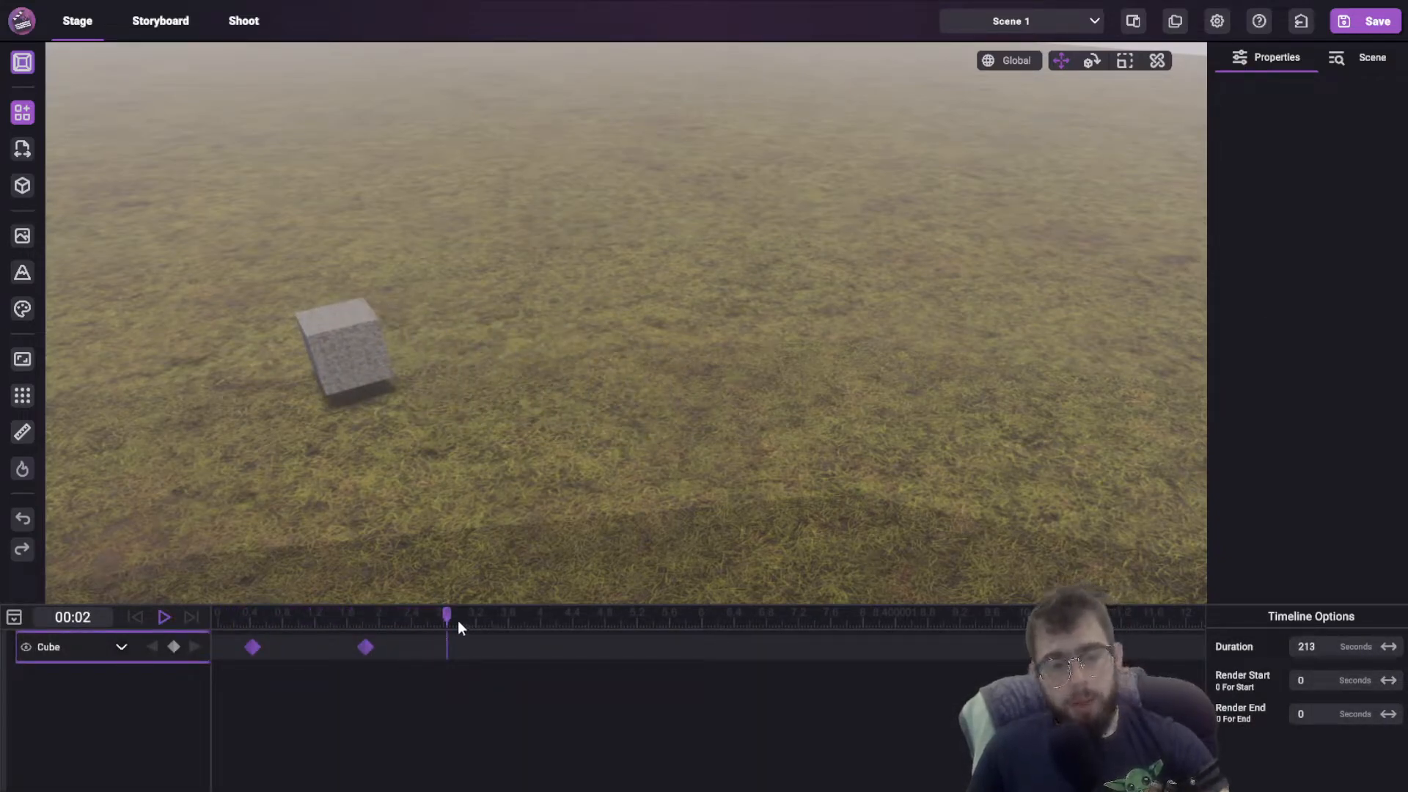
left_click_drag(458, 620, 15, 647)
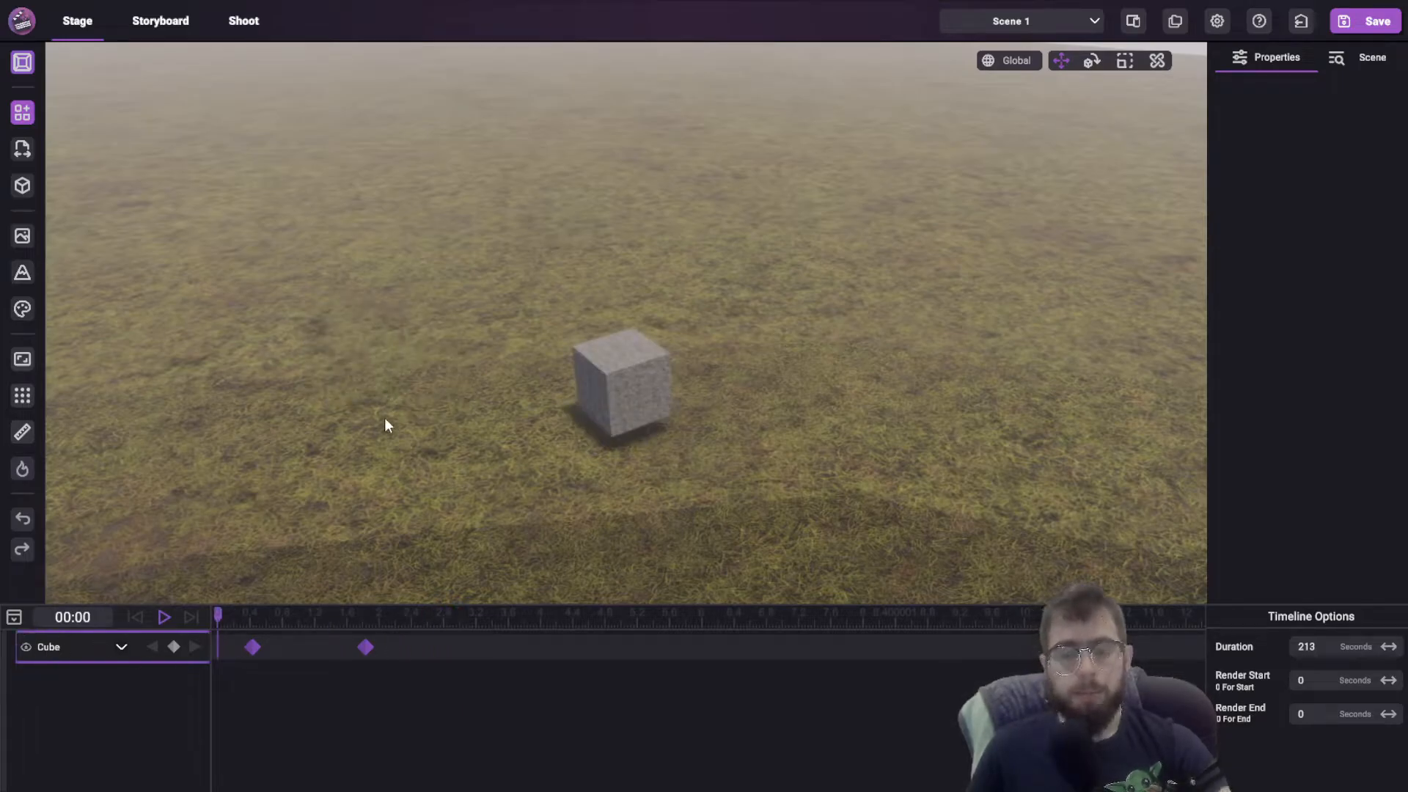
mouse_move(220, 618)
left_mouse_down()
mouse_move(317, 630)
mouse_move(212, 615)
left_mouse_up()
key("space")
key("space")
left_click(167, 615)
left_click_drag(395, 624, 346, 623)
right_click_drag(401, 427, 113, 218)
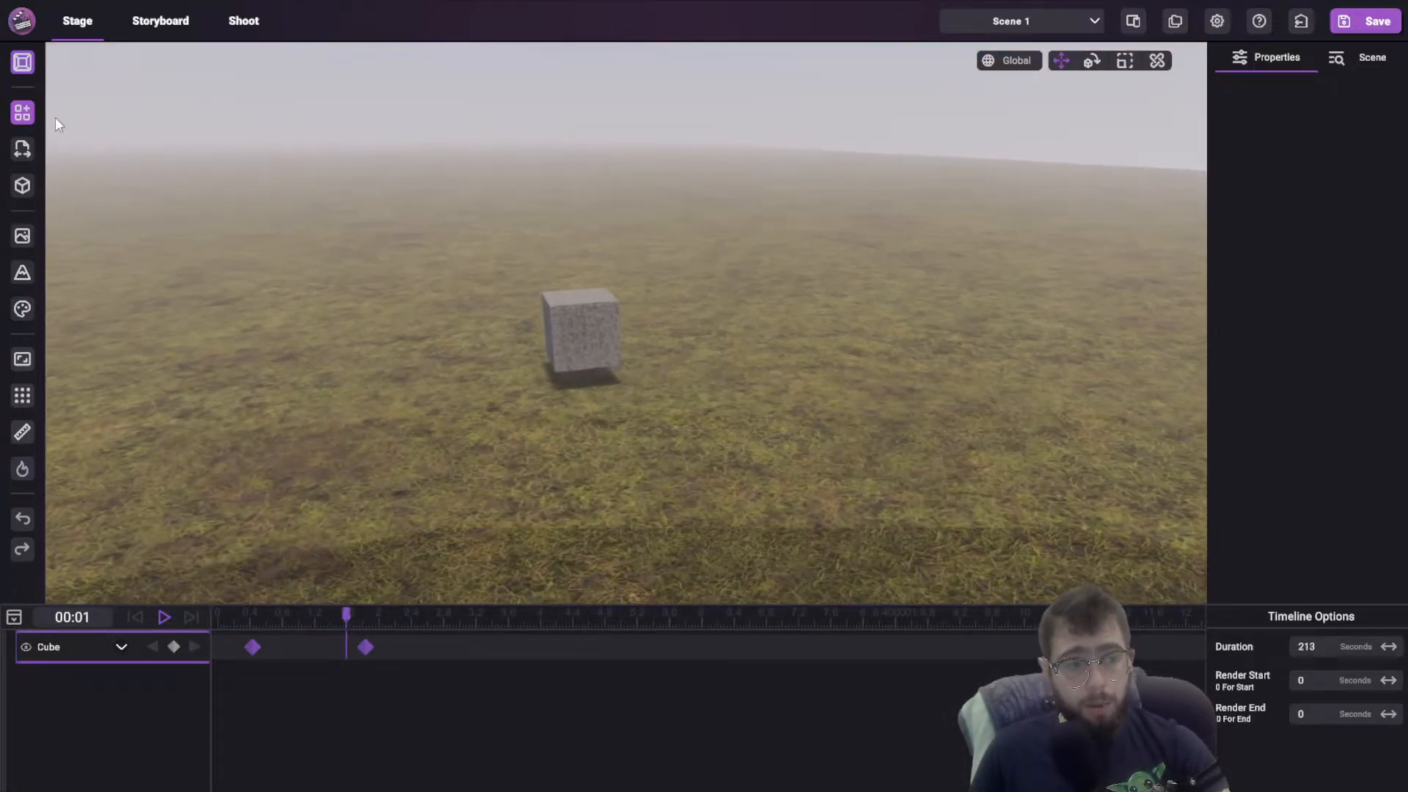
Step: Load ladyWalkingCloseToCam.mp4 as the compositing video clip in the Shoot workspace
left_click(250, 20)
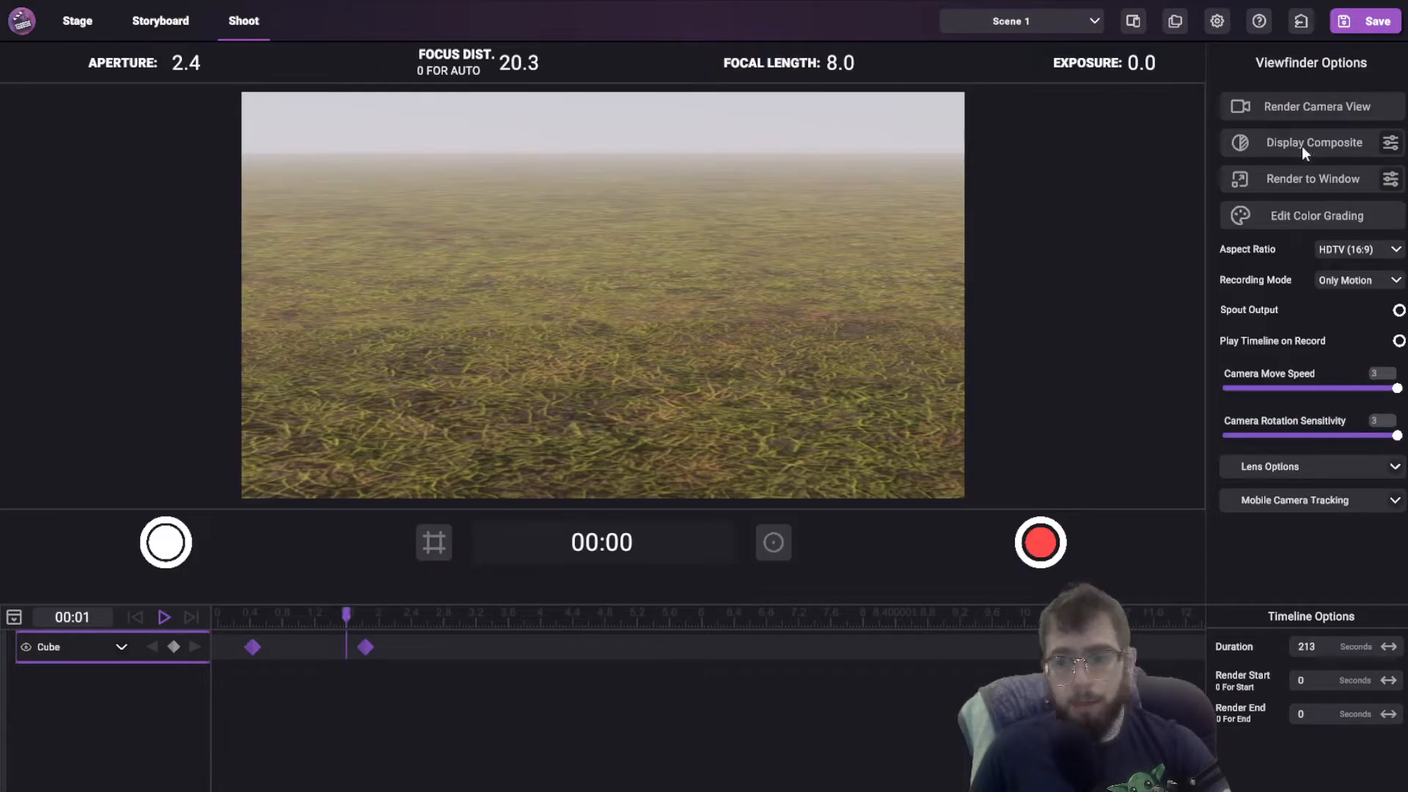
left_click(1390, 143)
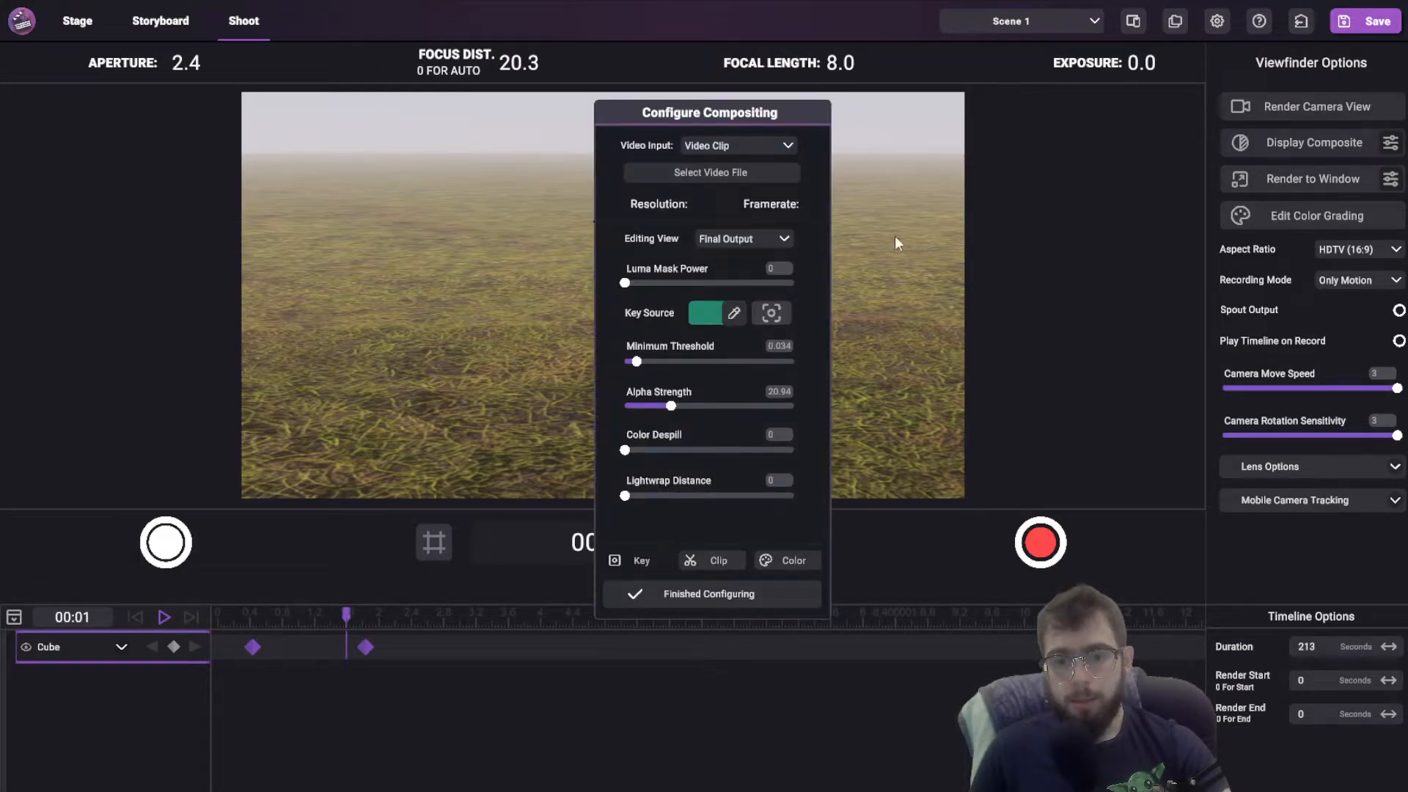
left_click(745, 174)
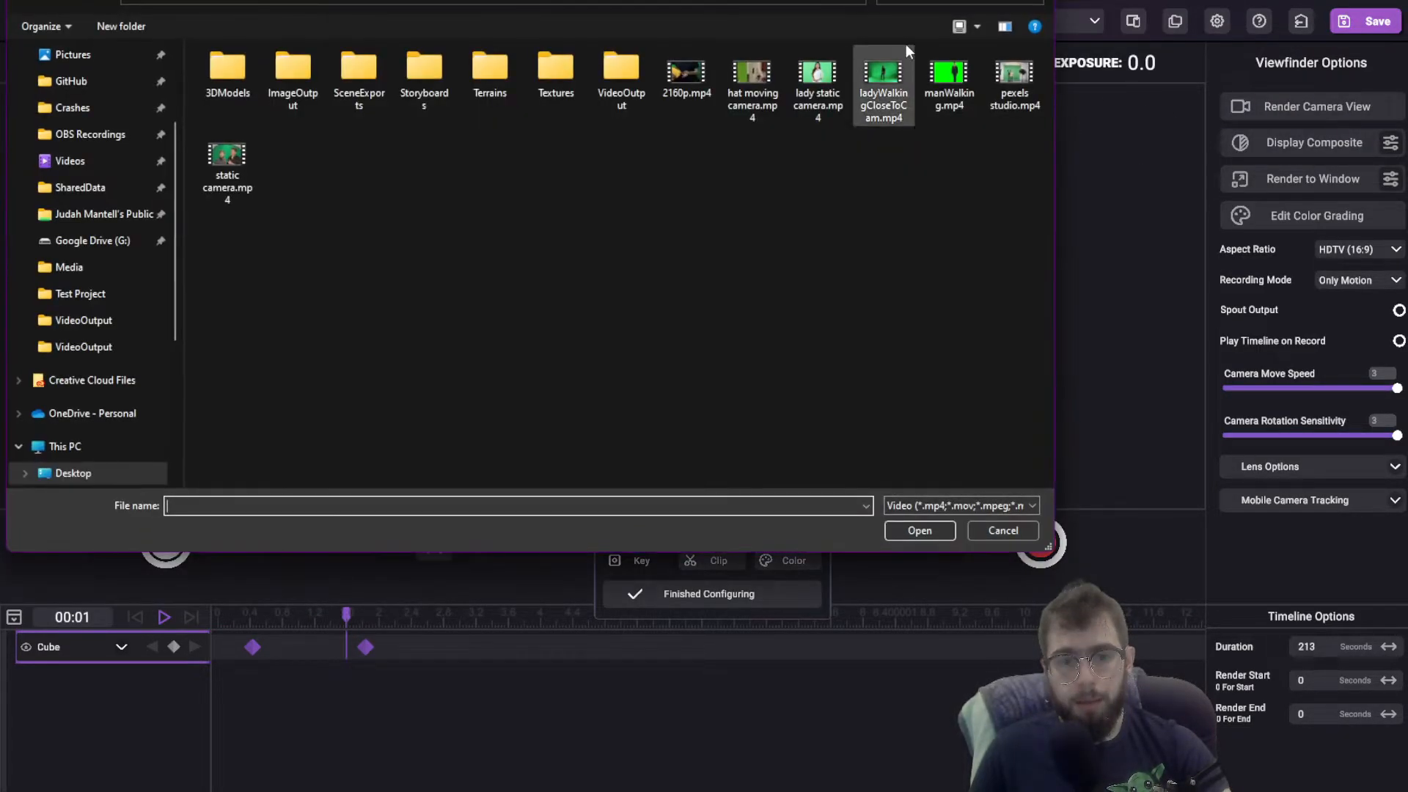
double_click(888, 101)
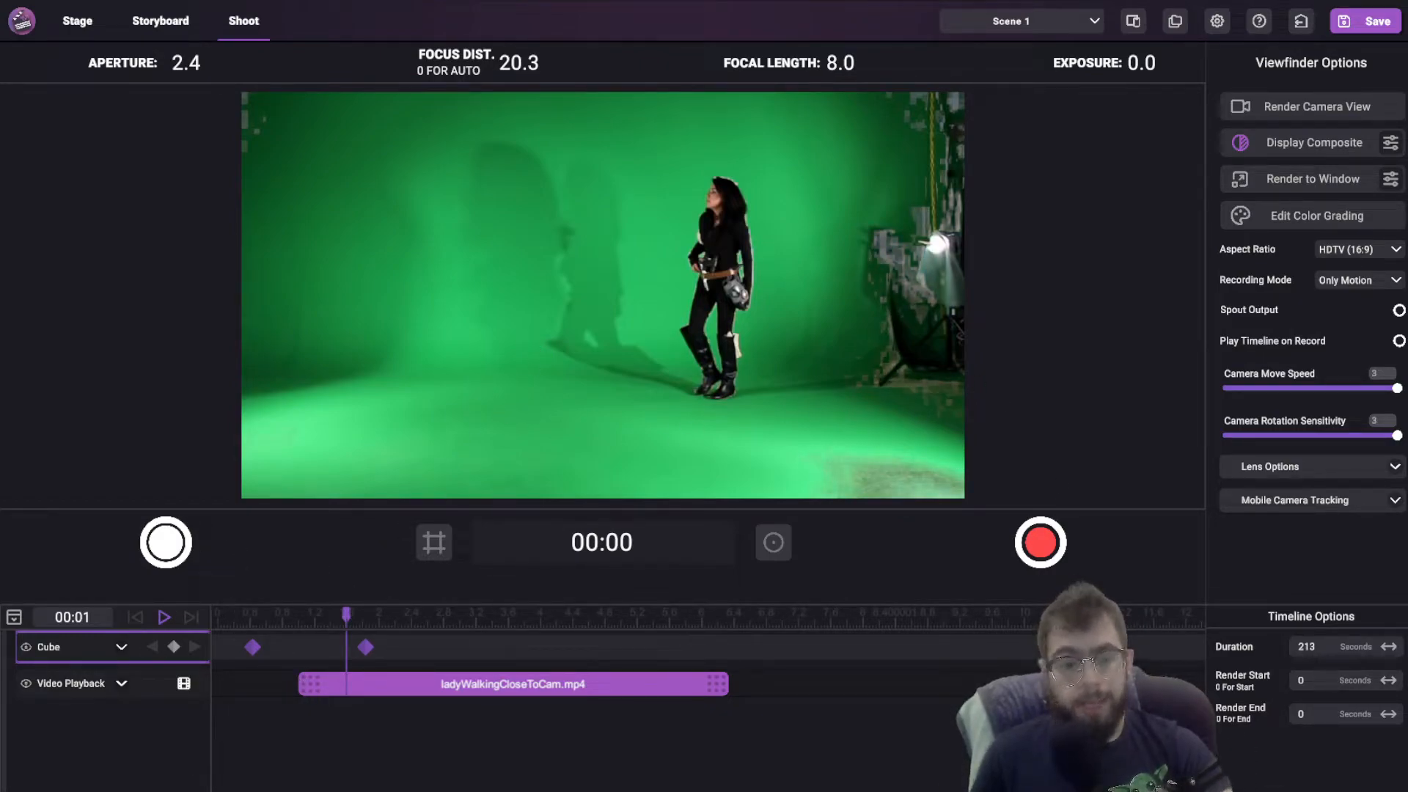
Step: Move the video clip to the very start of the timeline and play it back
left_click_drag(347, 616, 252, 632)
left_click_drag(367, 640, 430, 689)
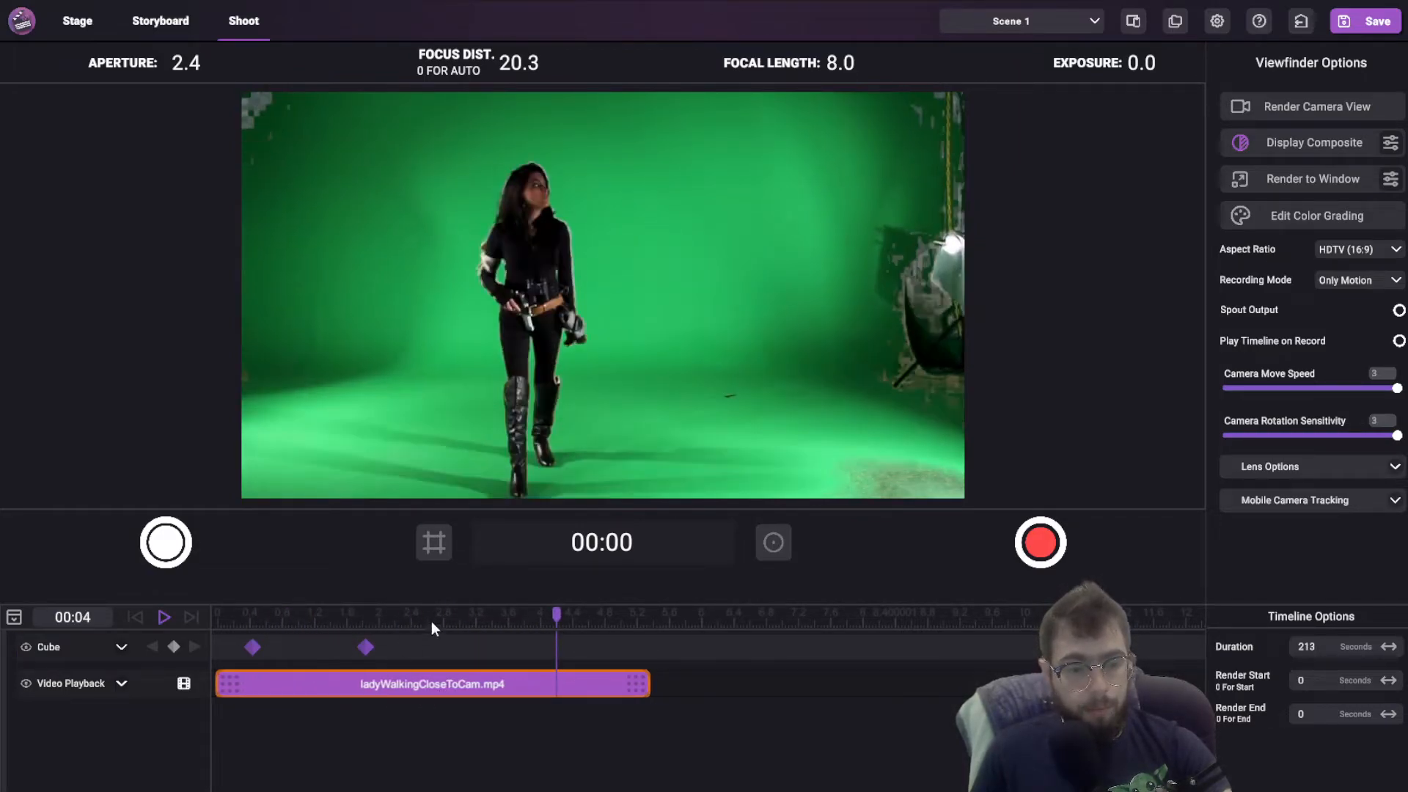
left_click_drag(428, 623, 151, 635)
key("space")
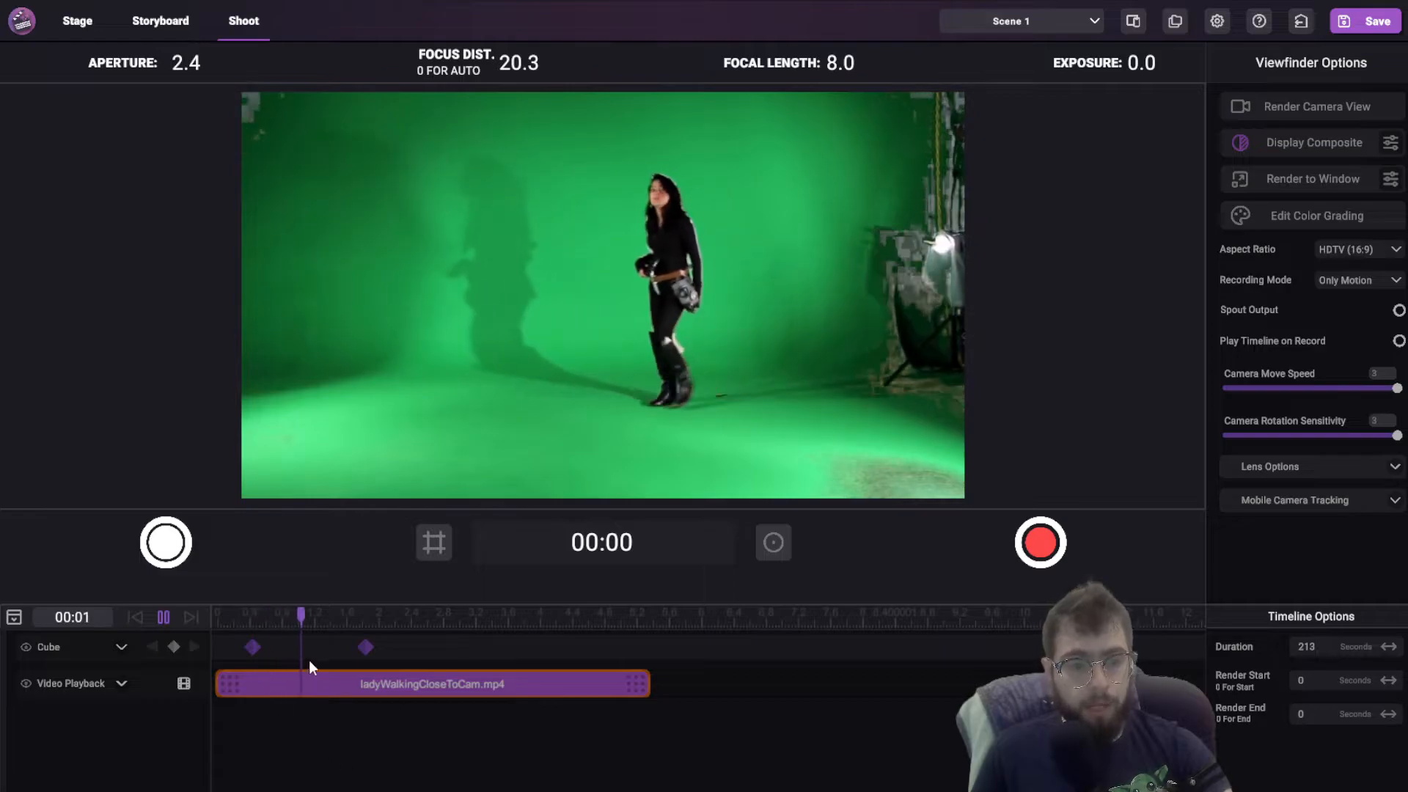
key("space")
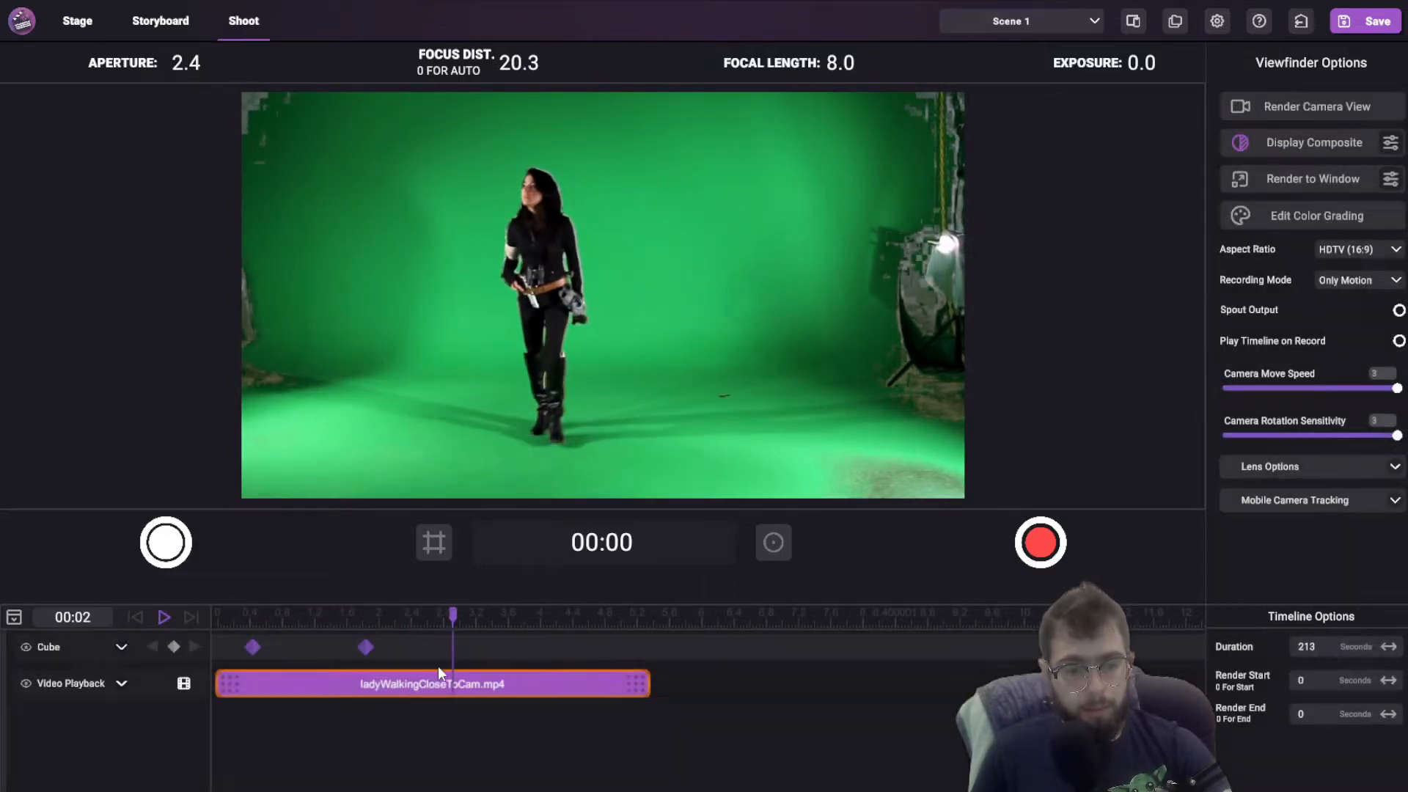
Step: Move the video clip to start at about 1 second on the timeline and play it back
left_click_drag(432, 685, 520, 684)
left_click_drag(454, 612, 310, 644)
left_click(412, 611)
key("space")
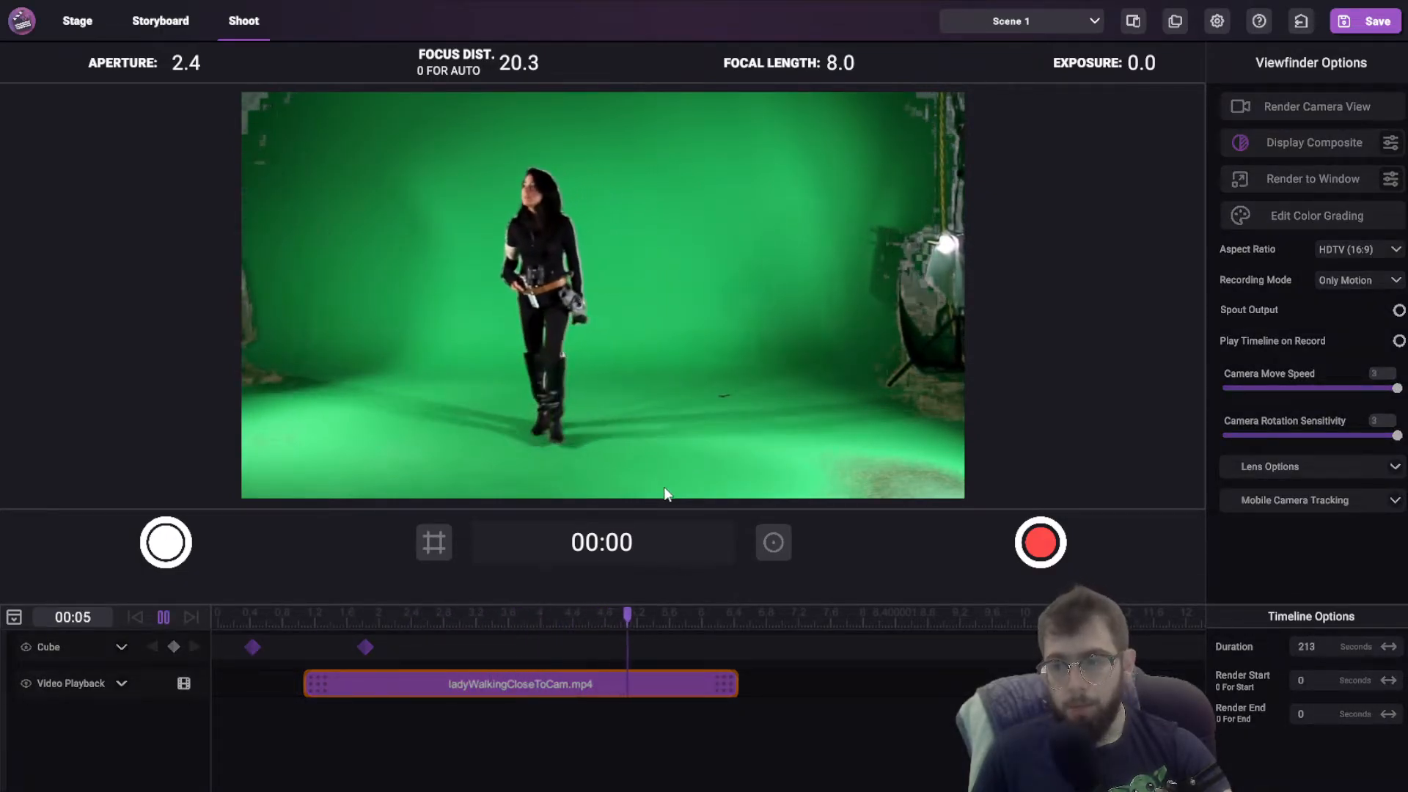
key("space")
Step: Place the playhead inside the video clip at 00:02 and return to the Stage workspace
left_click(437, 621)
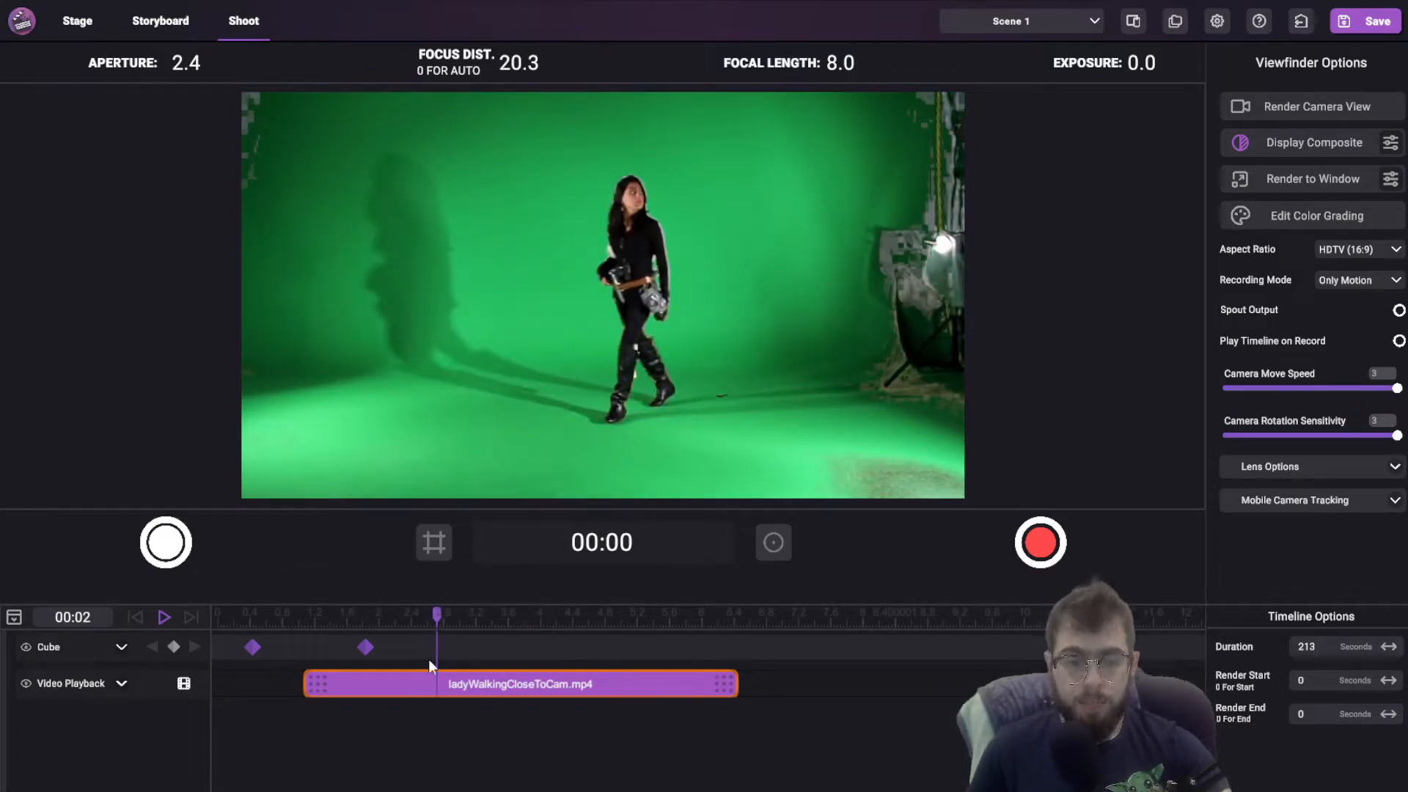
left_click(448, 622)
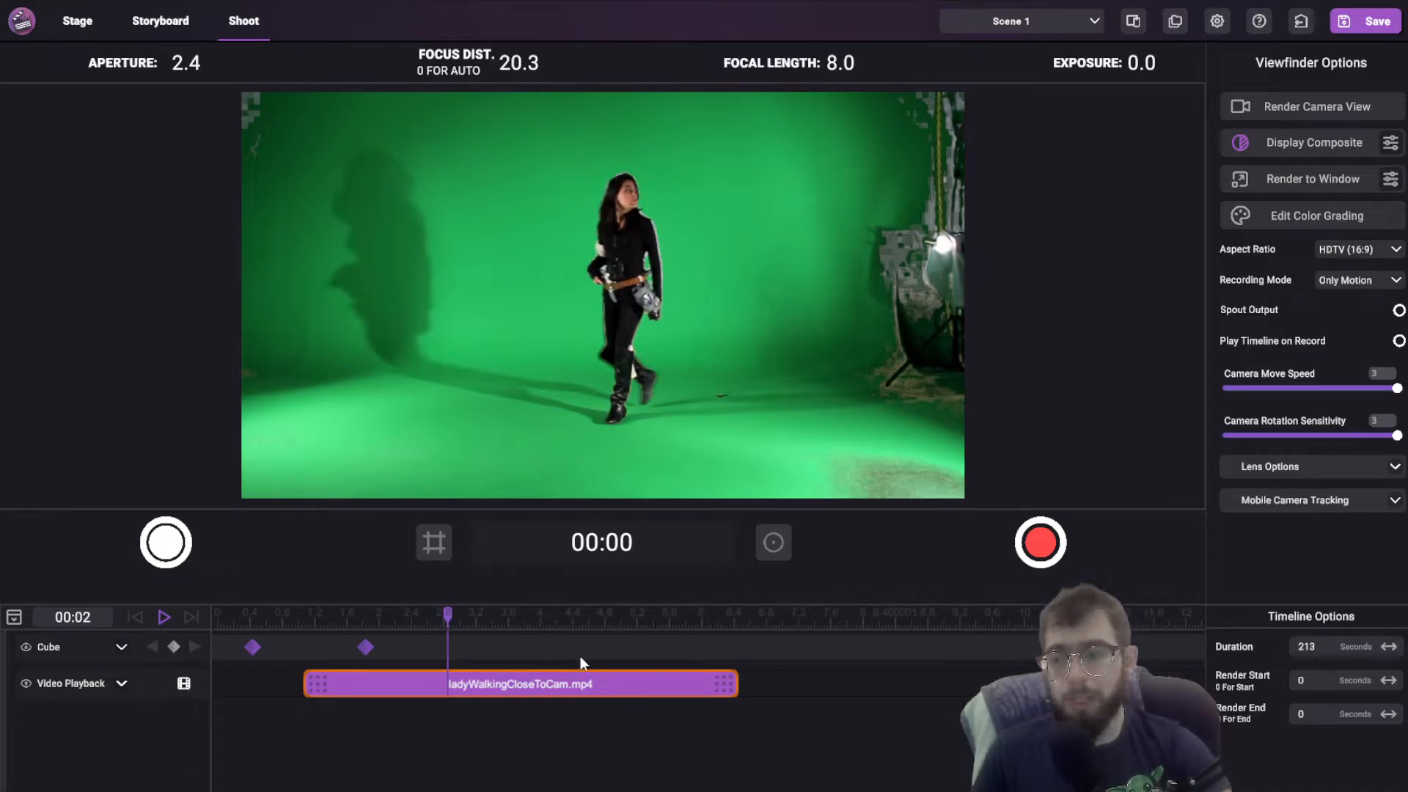
left_click(77, 22)
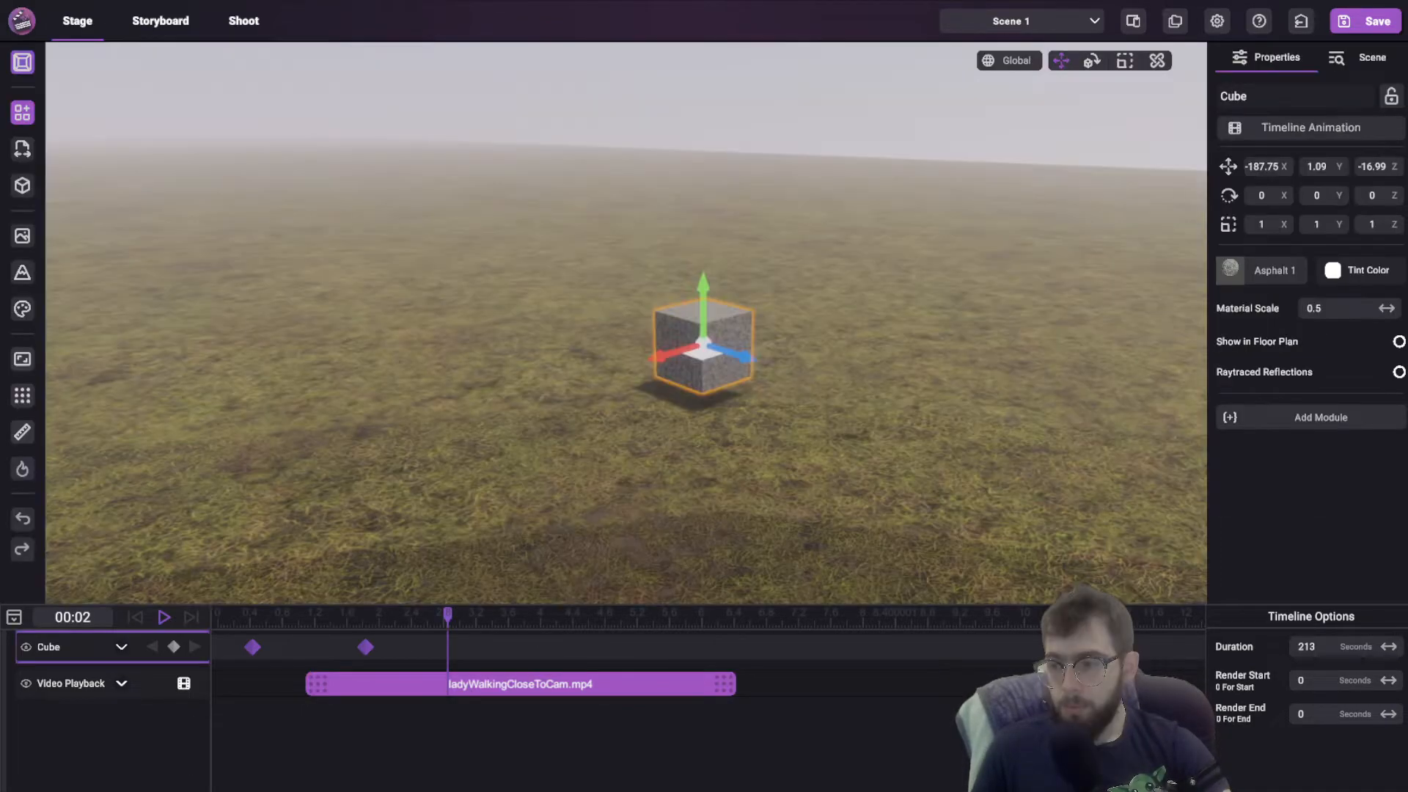
Step: Tint the cube green with RGB values 67, 191, 56
mouse_move(913, 438)
right_mouse_down()
mouse_move(909, 384)
mouse_move(931, 438)
right_mouse_up()
key("w")
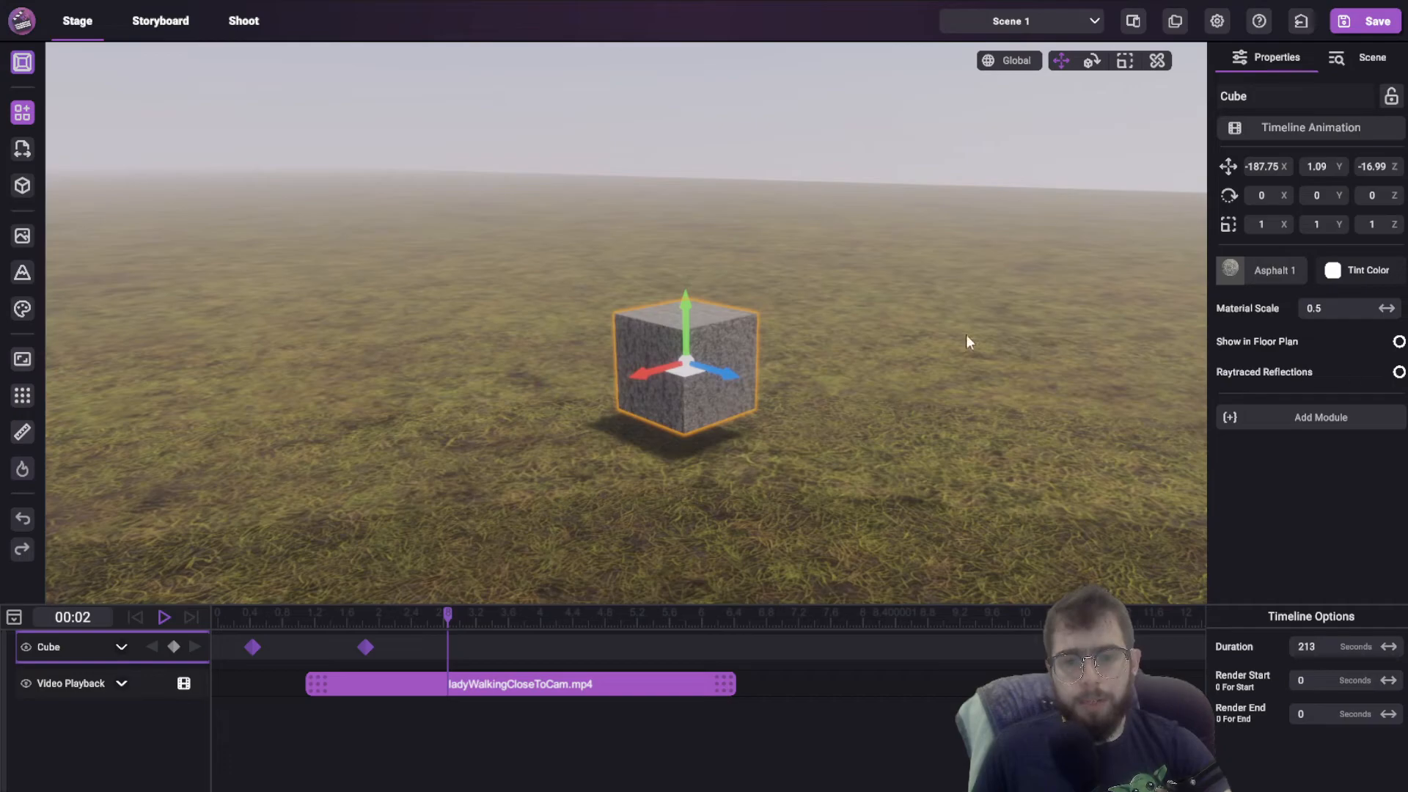
left_click(1334, 271)
left_click_drag(589, 299, 662, 200)
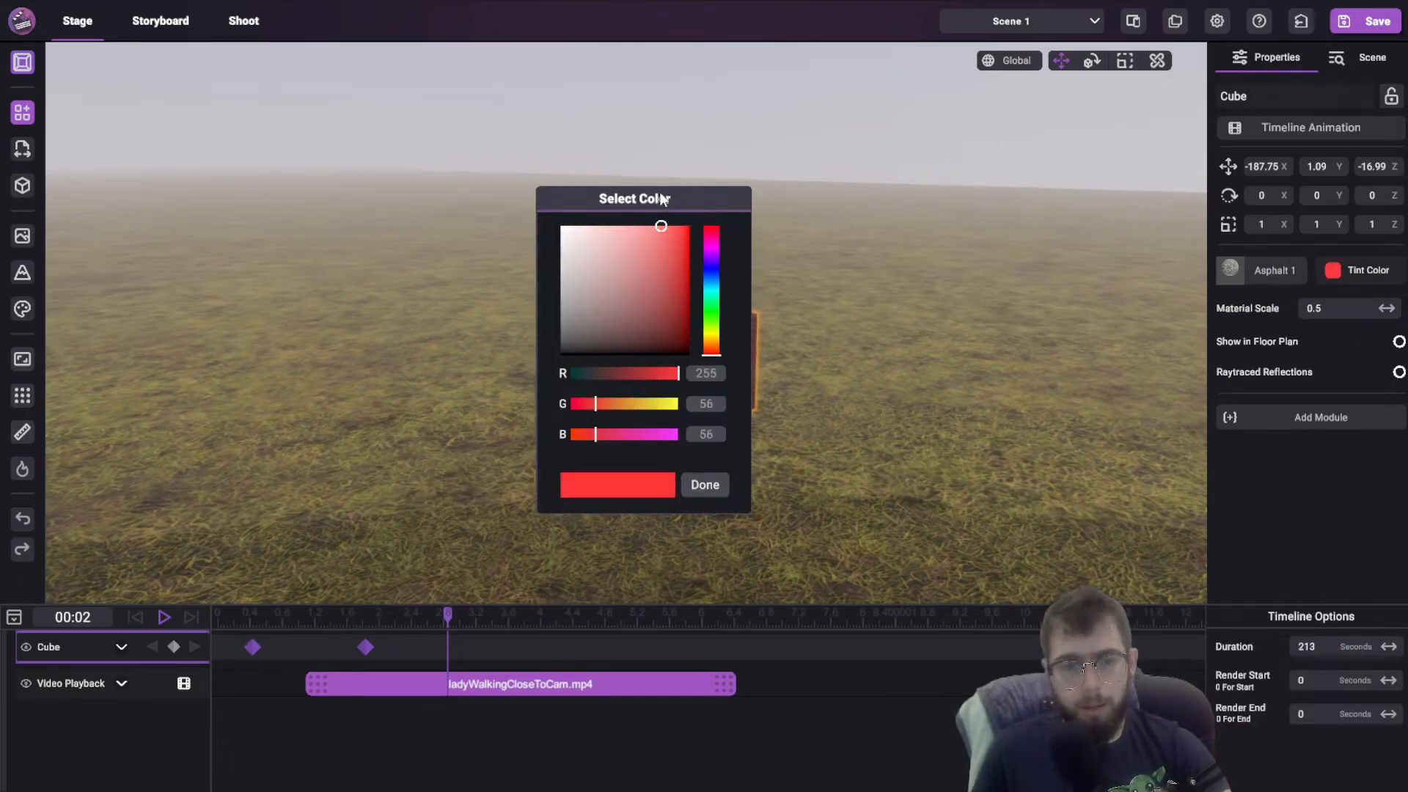
left_click_drag(544, 192, 289, 201)
left_click_drag(352, 311, 439, 324)
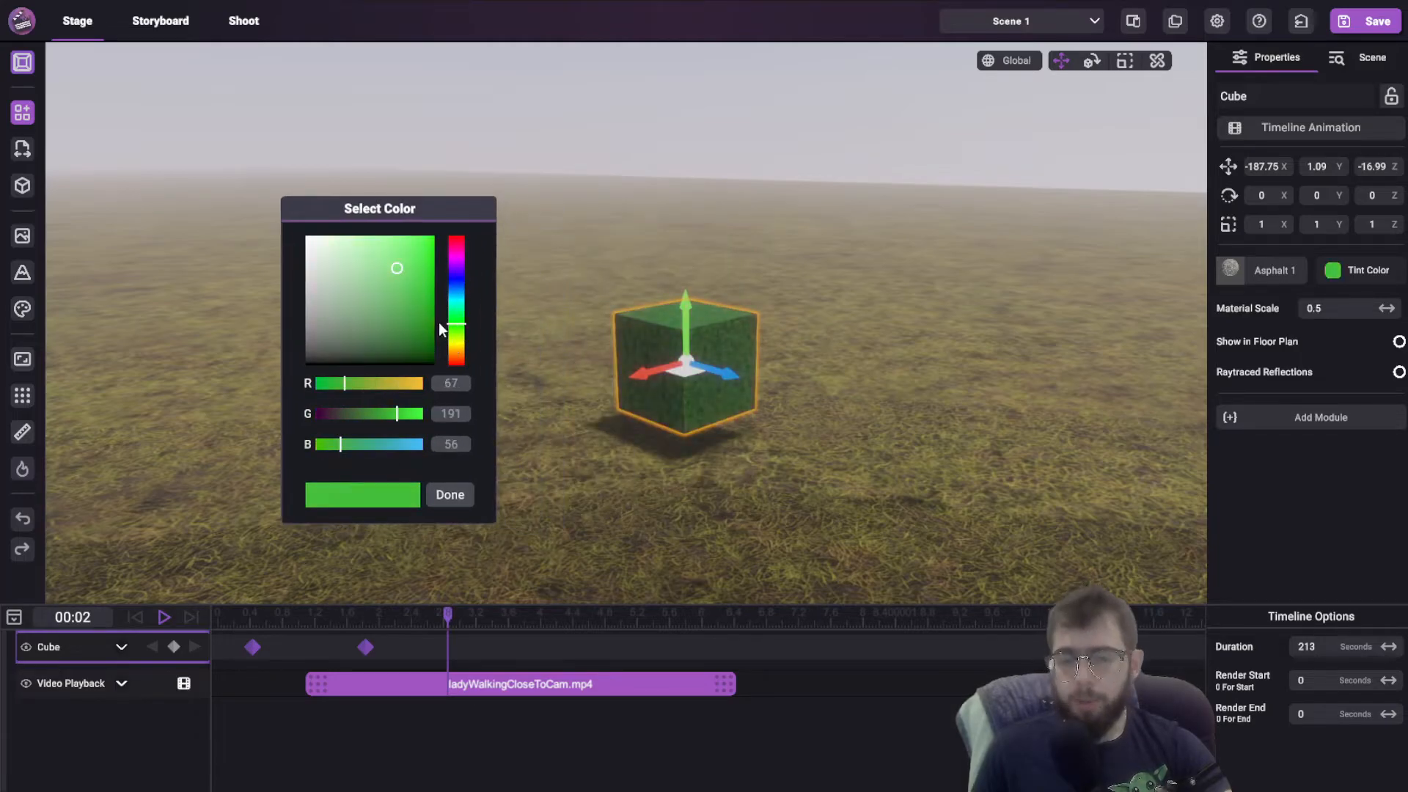
left_click(441, 496)
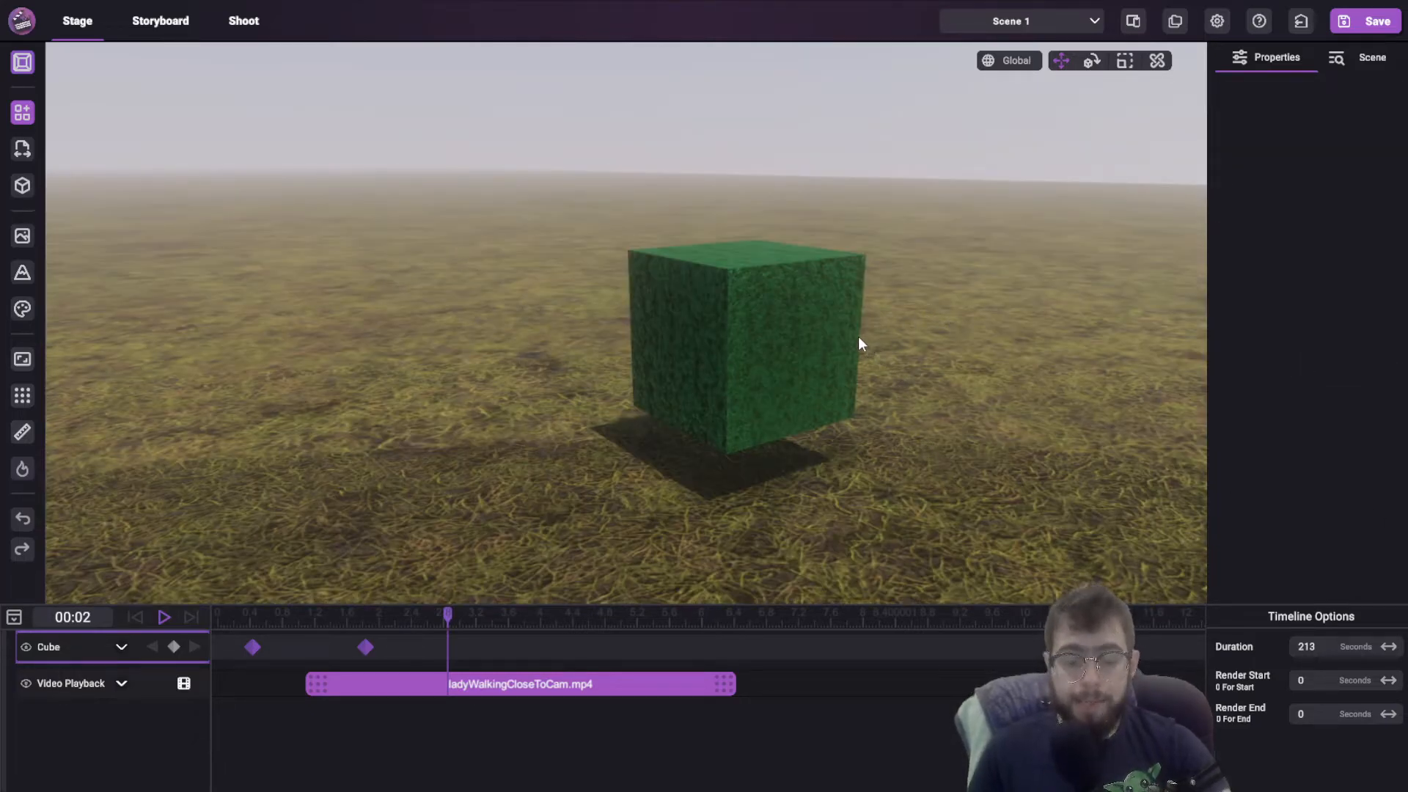
mouse_move(870, 335)
left_mouse_down()
mouse_move(824, 337)
mouse_move(877, 364)
mouse_move(870, 332)
left_mouse_up()
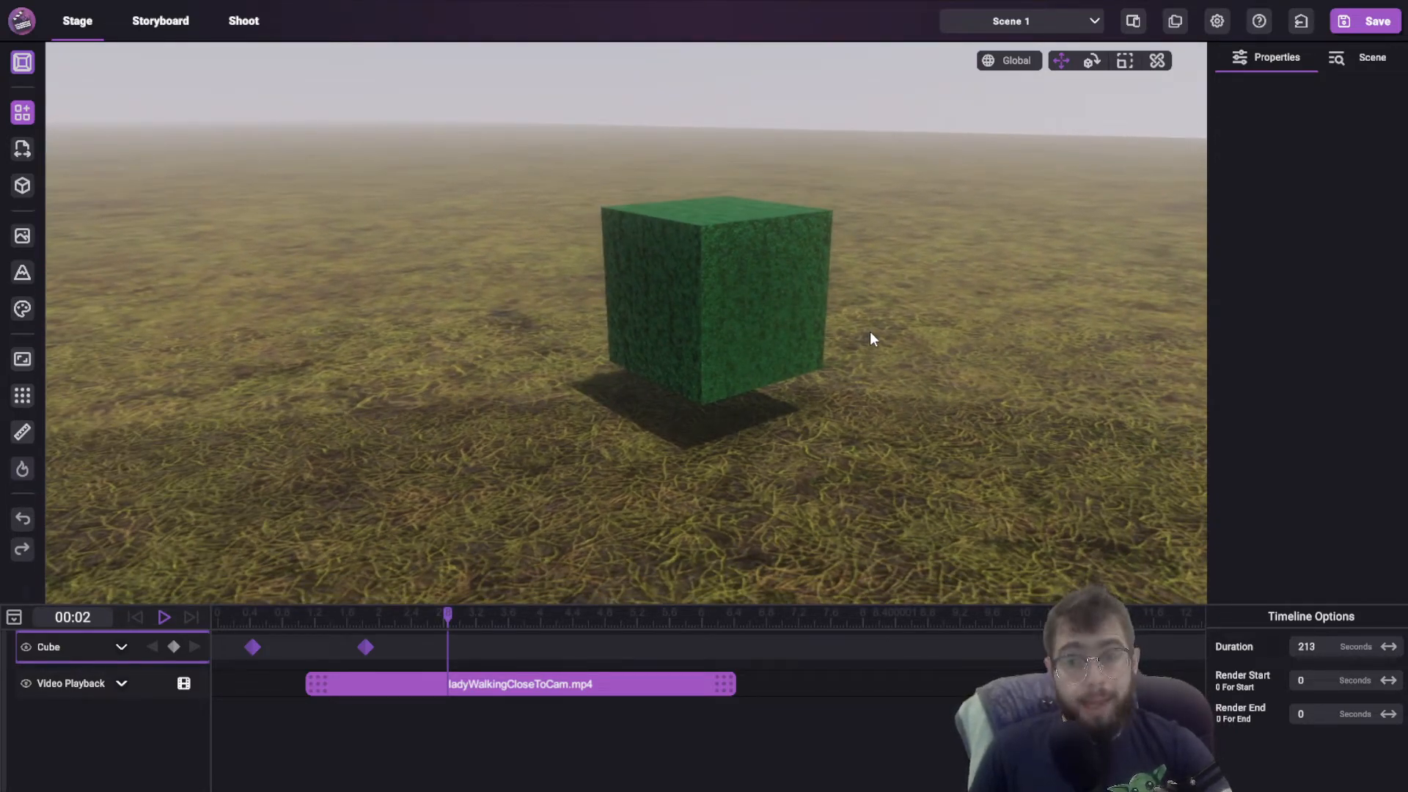
left_click_drag(892, 380, 708, 329)
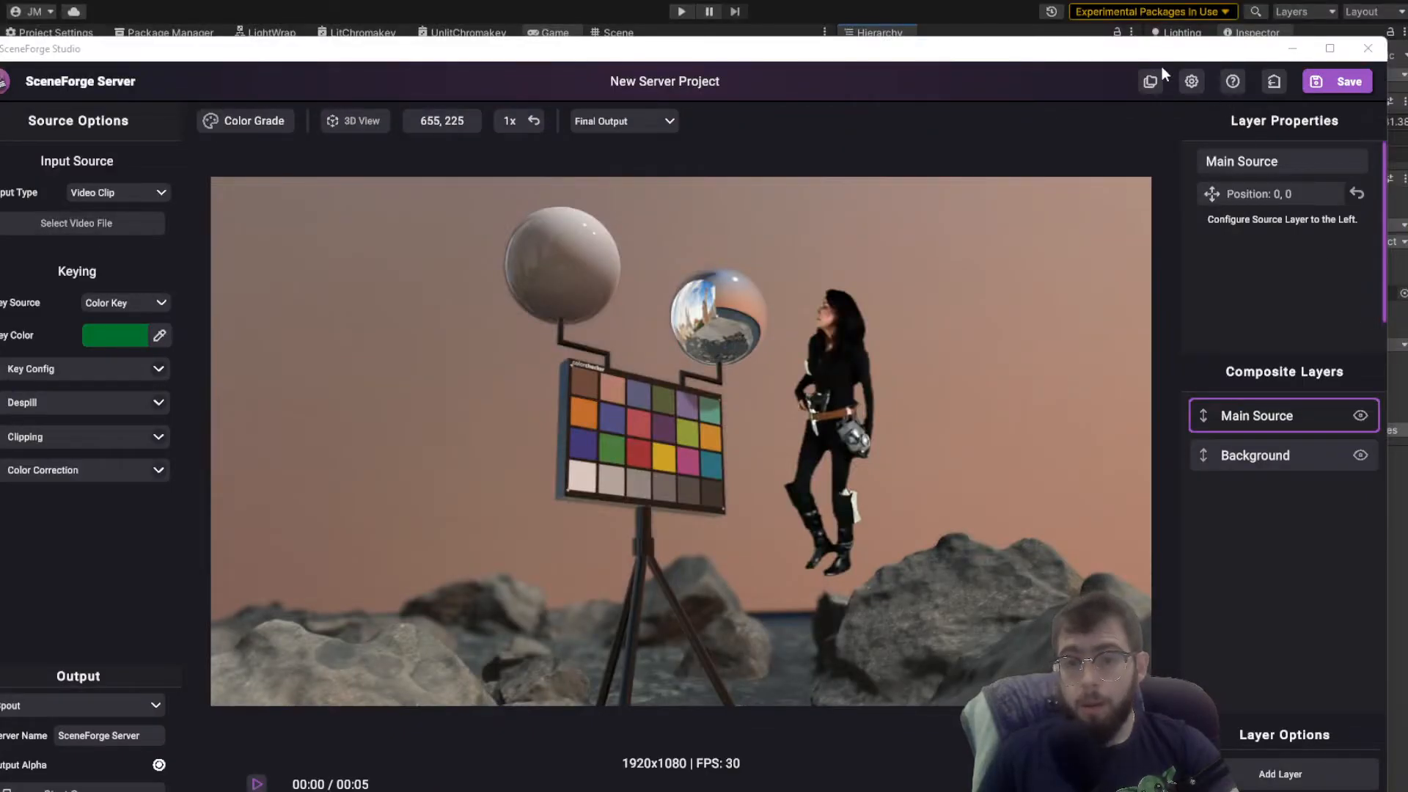
Step: Maximize the SceneForge Server window and scrub its video clip back to an earlier frame
left_click_drag(1147, 50, 1169, 9)
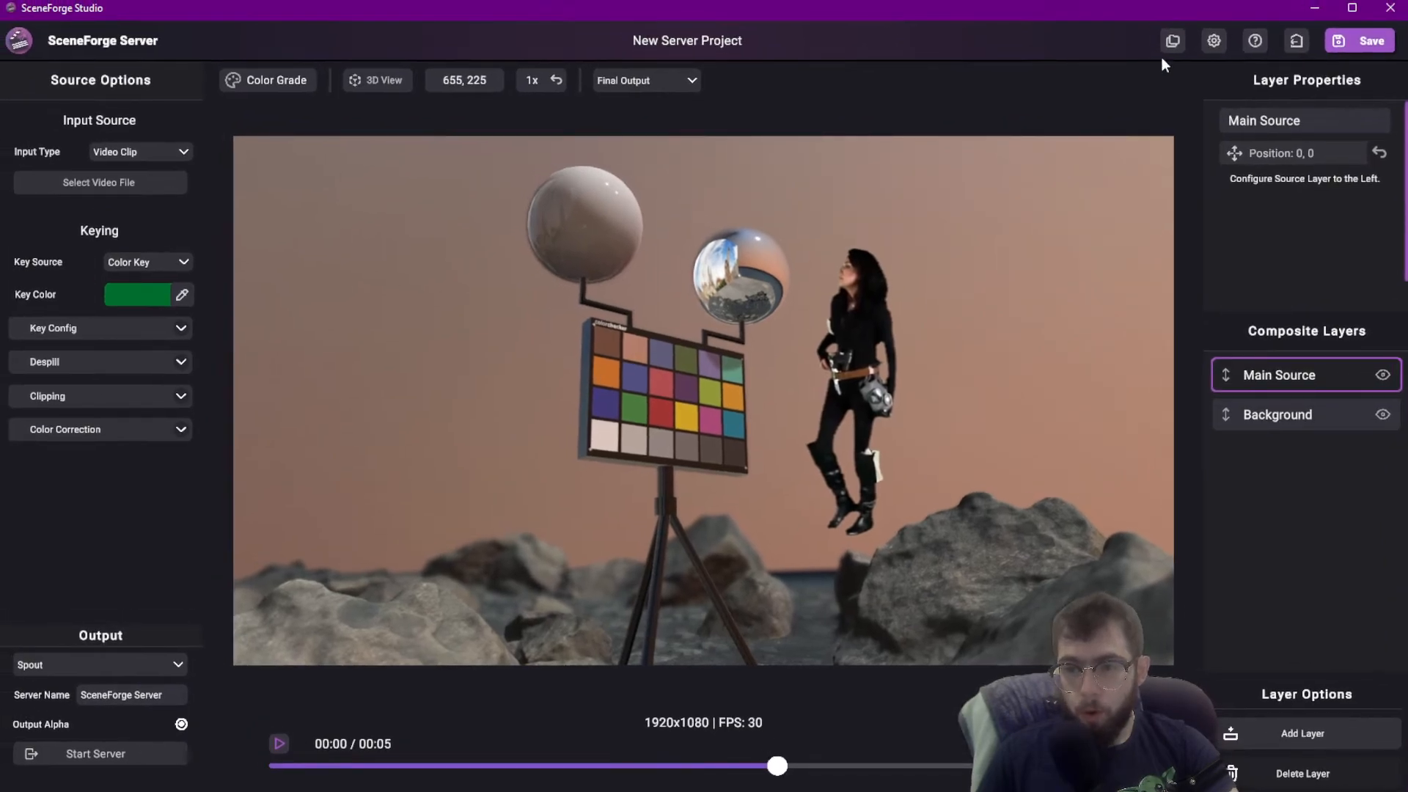
middle_click_drag(959, 416, 972, 426)
left_click_drag(1070, 464, 1051, 480)
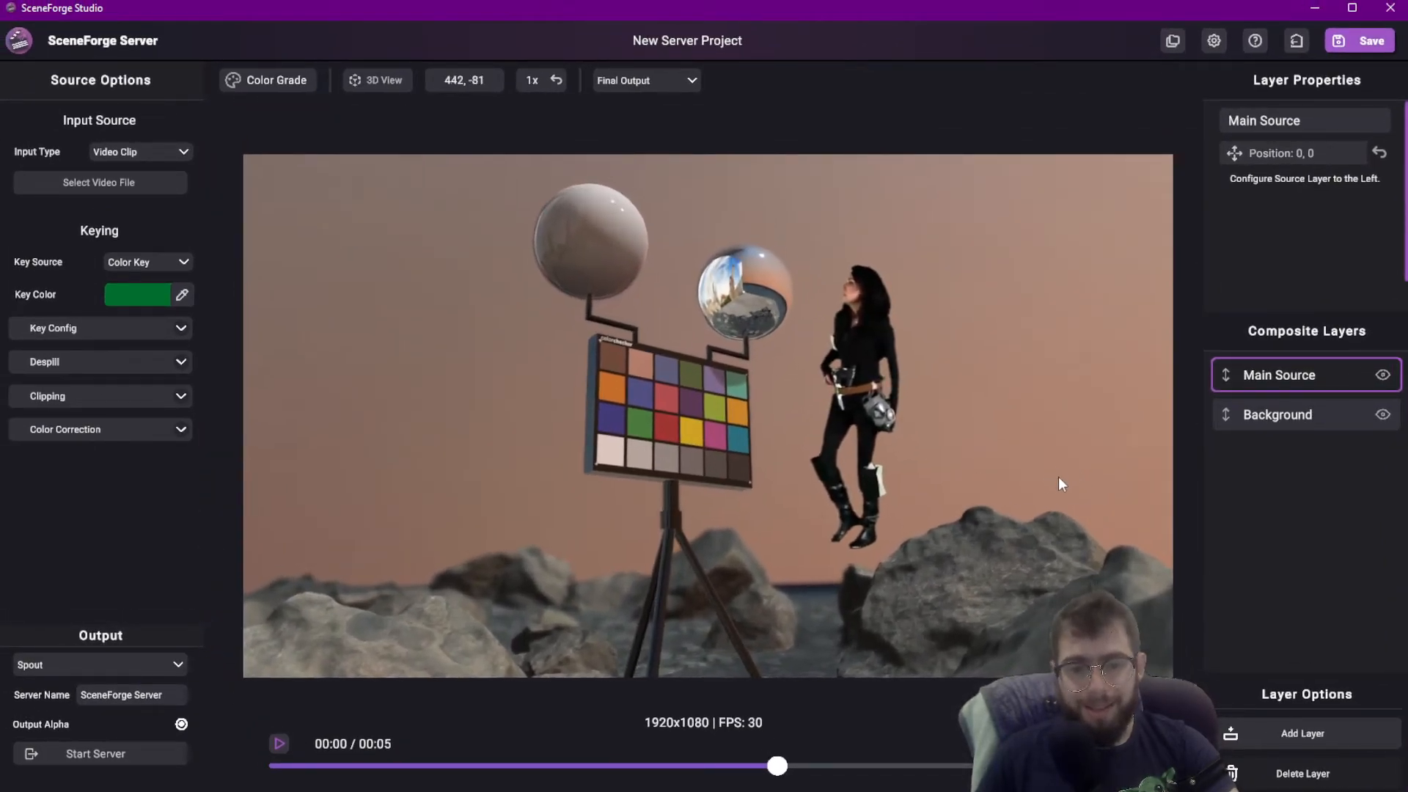
left_click_drag(633, 779, 555, 765)
Step: Select the Background layer, return to the Main Source layer, and start the Spout output server
left_click(1292, 412)
left_click(1313, 379)
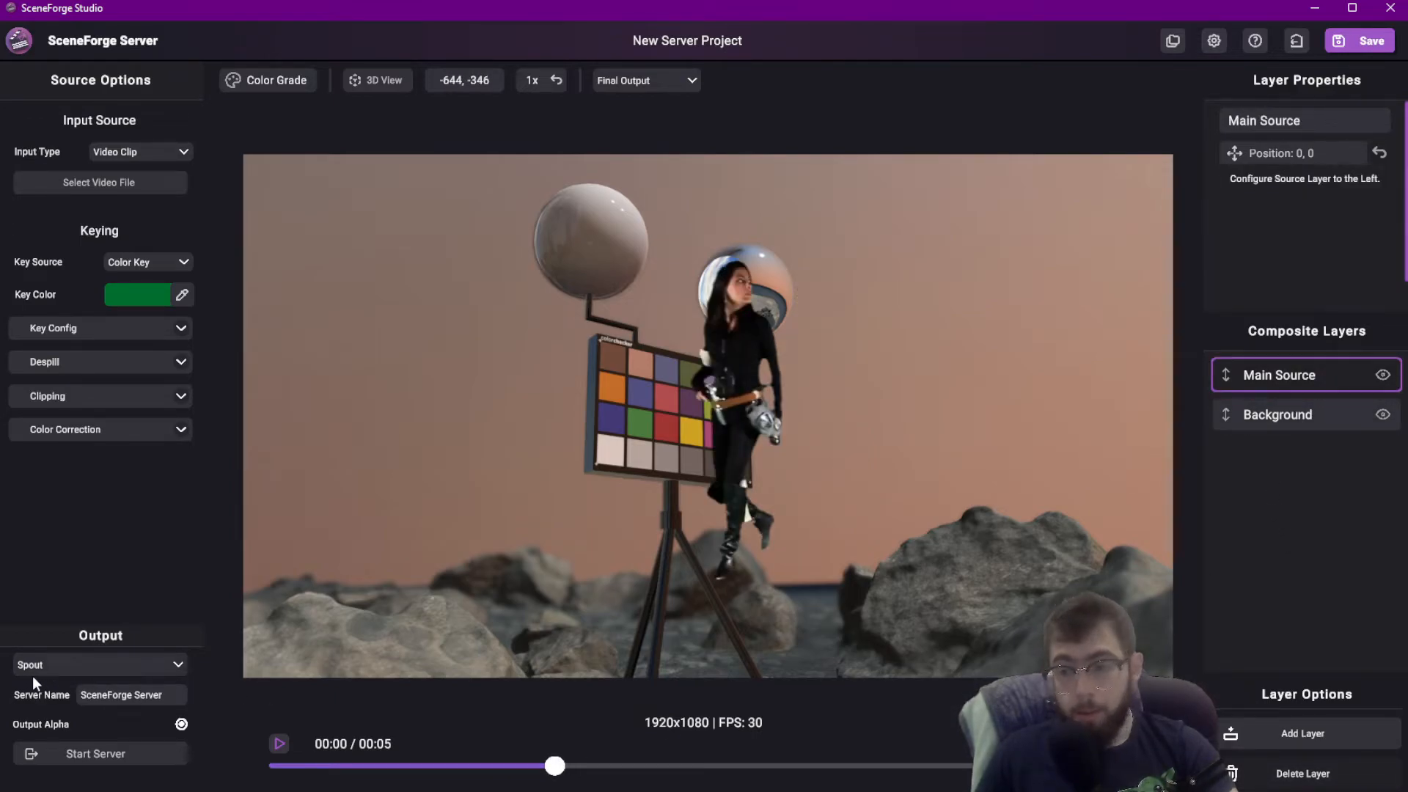
left_click(69, 759)
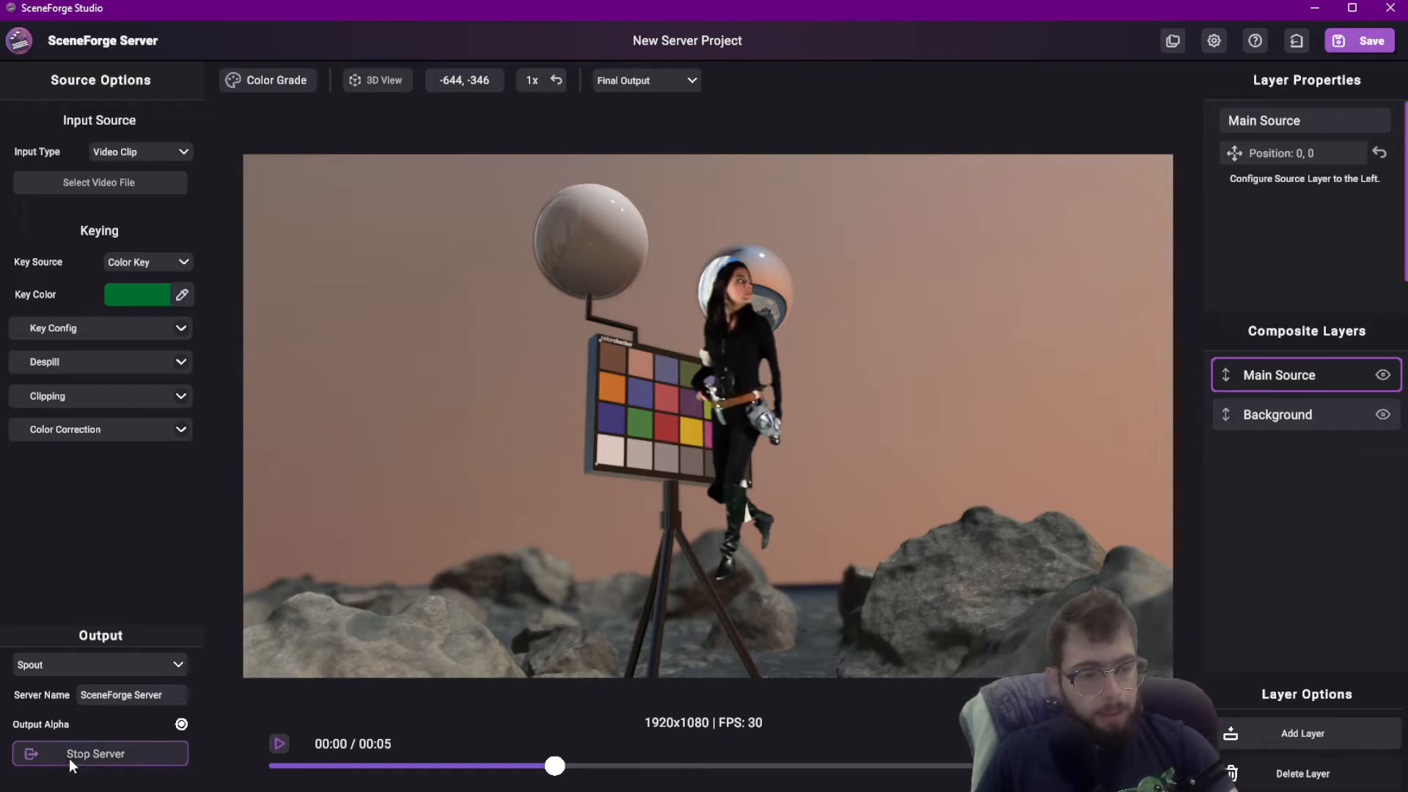
Step: Switch to Unity, set the Server Manager's source type to Spout with SceneForge Server as the source, and expand its Input Monitor
key("alt+Tab")
left_click(531, 355)
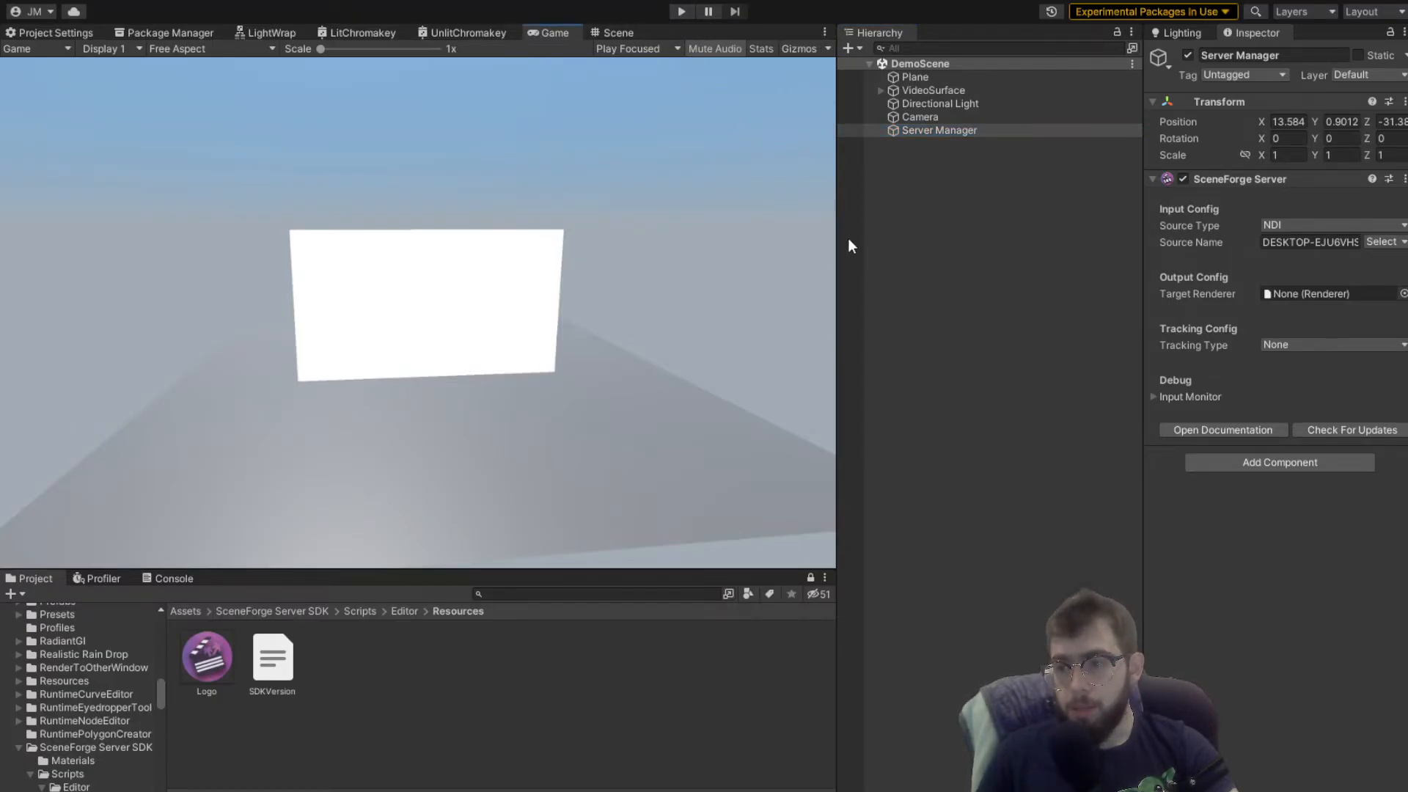
left_click(978, 130)
left_click(1326, 226)
left_click(1303, 243)
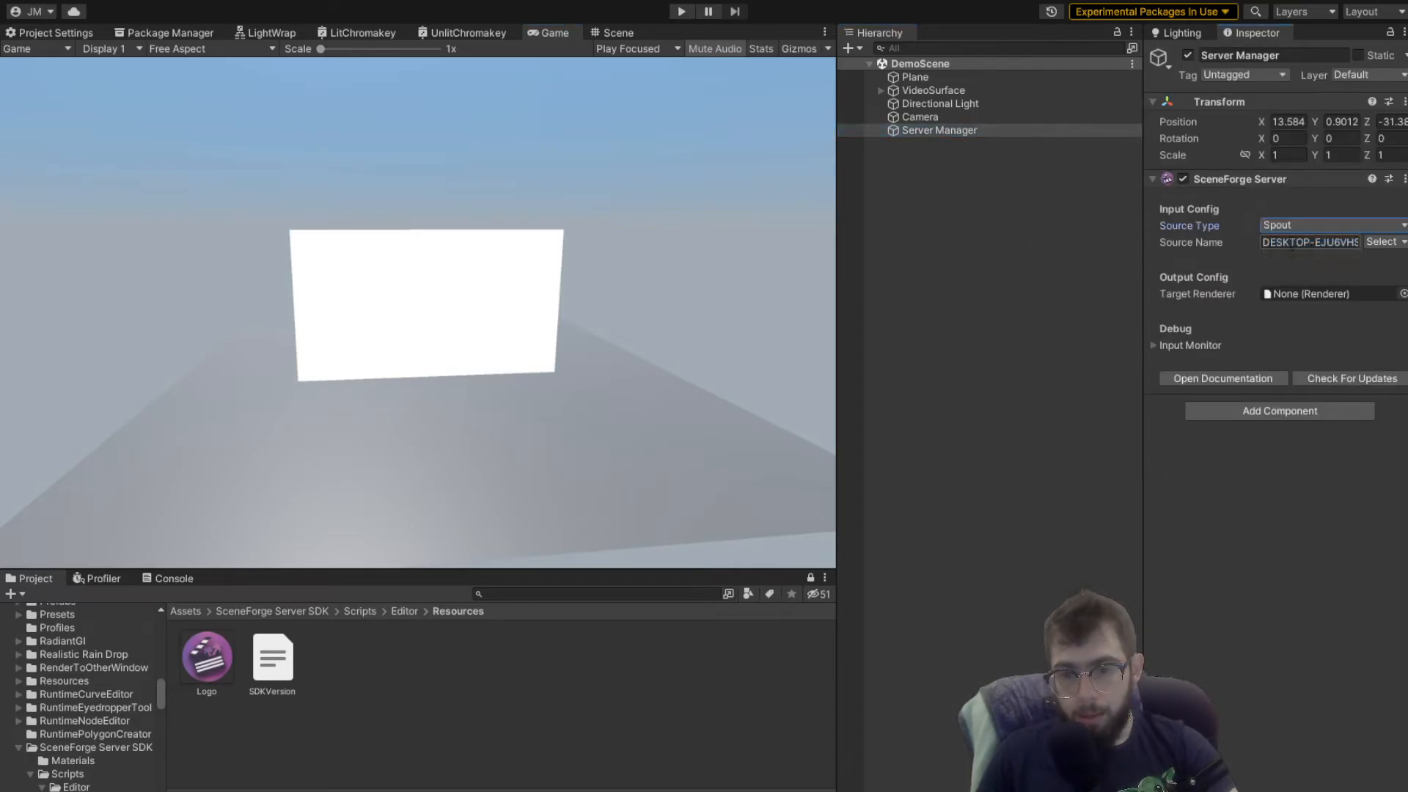
left_click(1382, 243)
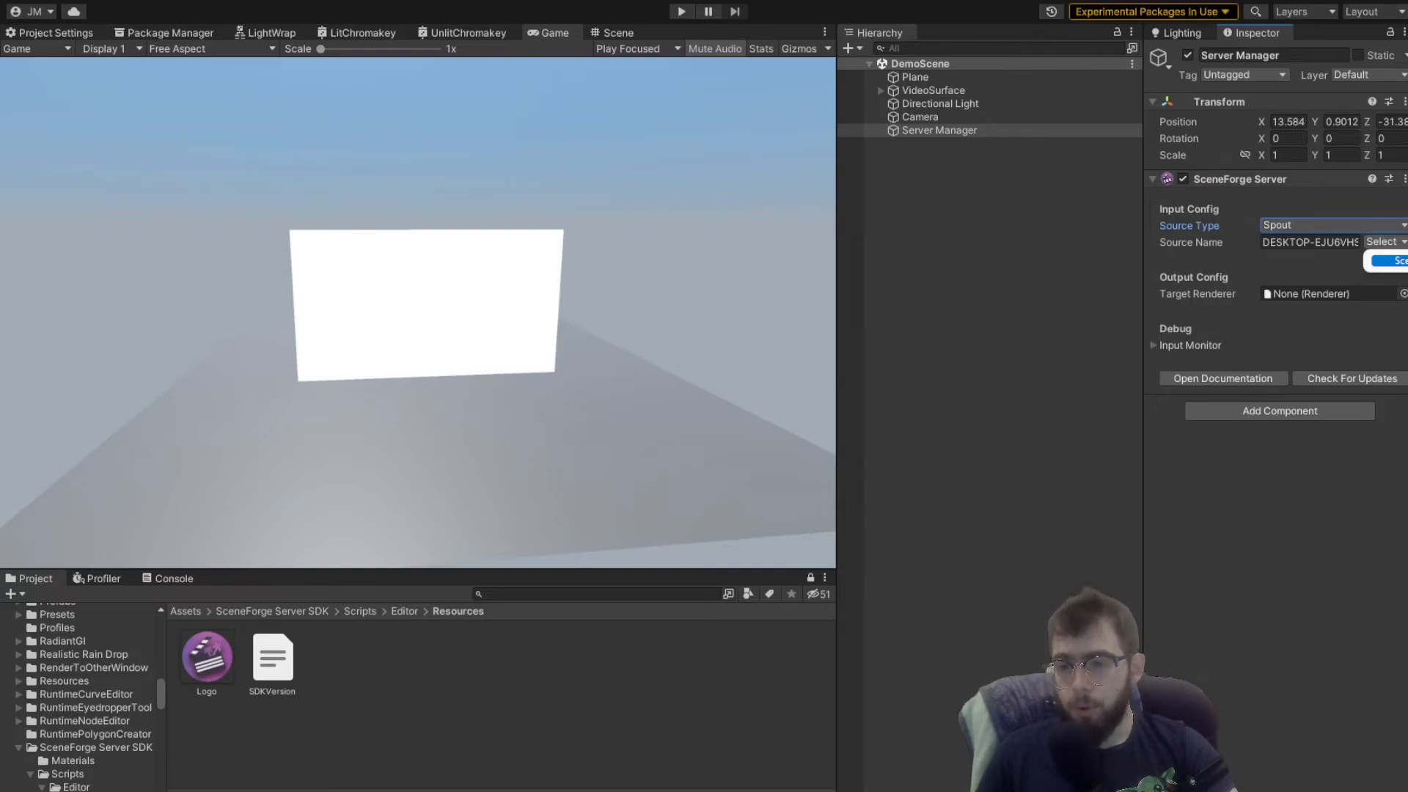
left_click(1393, 260)
left_click(1159, 344)
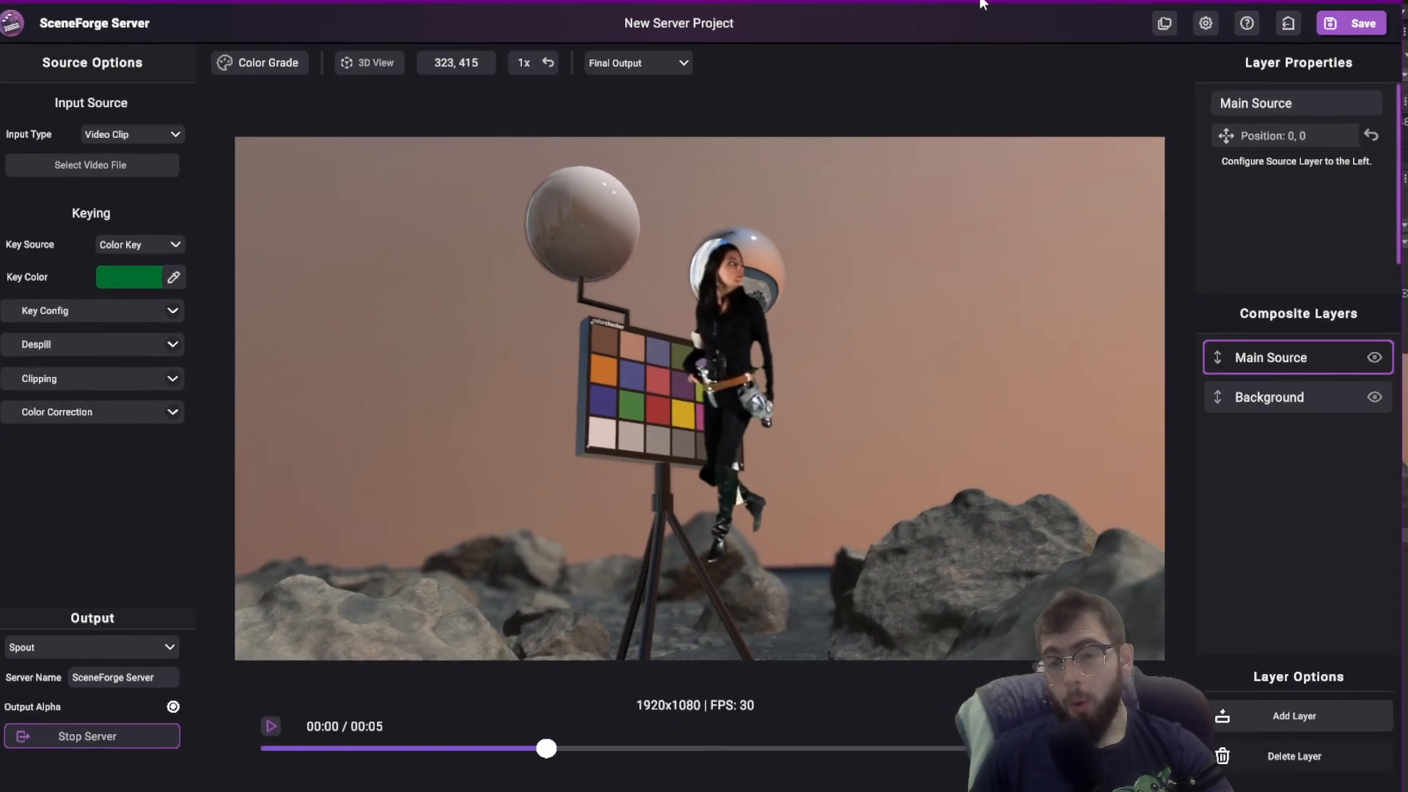
middle_click_drag(799, 424, 778, 443)
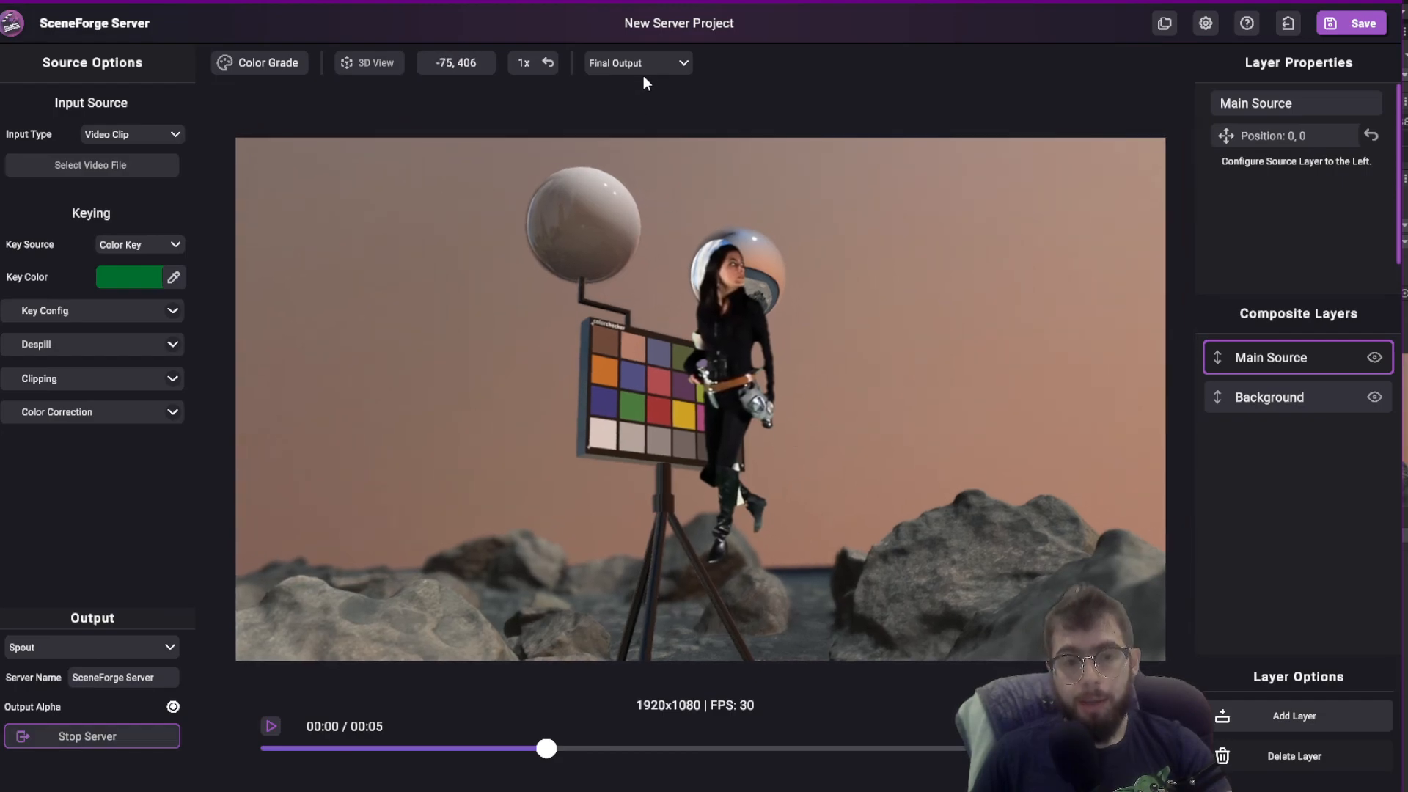